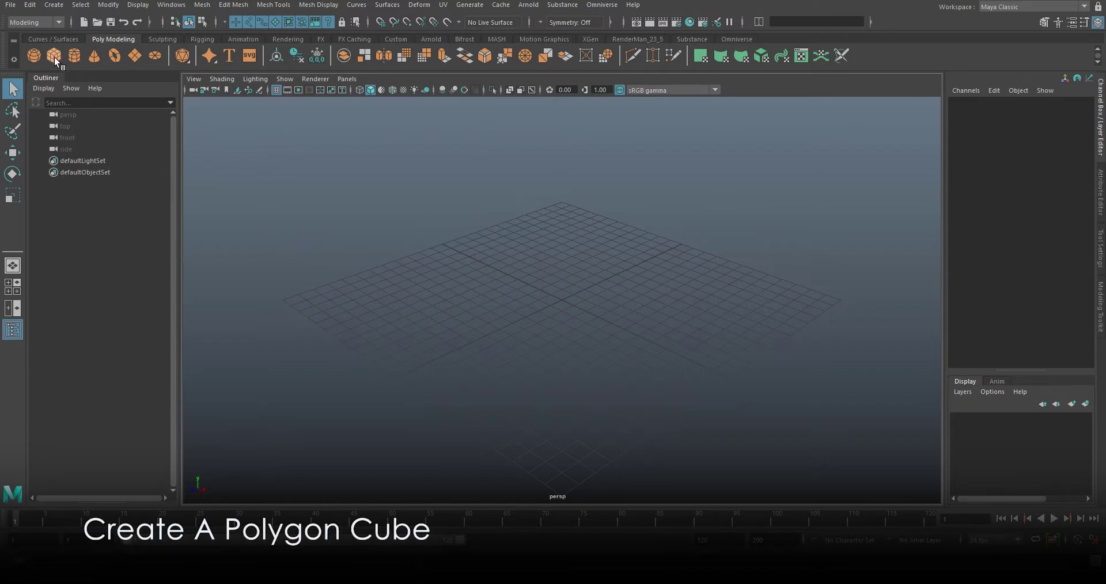
Create a polygon cube and scale it to 4.765 × 4.765 × 1.731 as a thin upright slab.
click(54, 57)
scroll(611, 312, up, 3)
key(r)
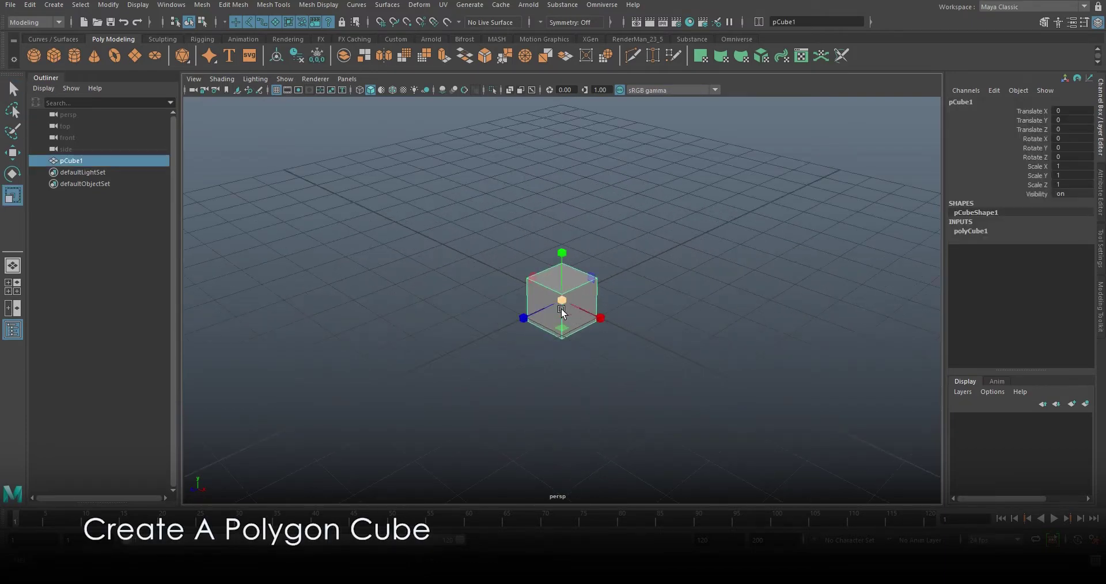
mouse_move(561, 311)
mouse_down()
mouse_move(512, 354)
mouse_move(634, 360)
mouse_move(565, 306)
mouse_up()
mouse_move(731, 323)
alt+mouse_down()
mouse_move(573, 309)
mouse_move(646, 360)
alt+mouse_up()
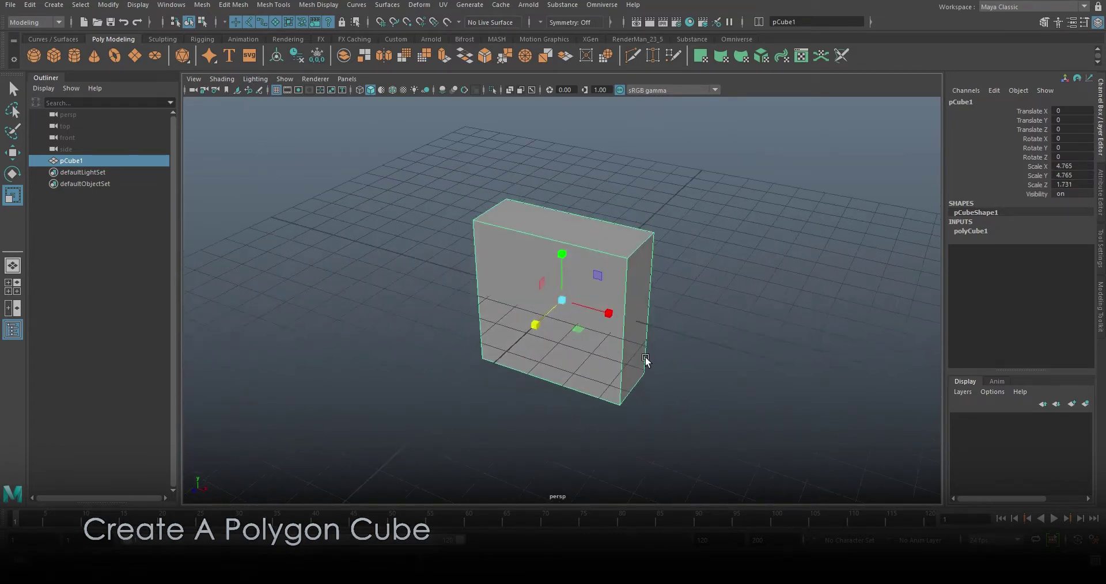
click(241, 7)
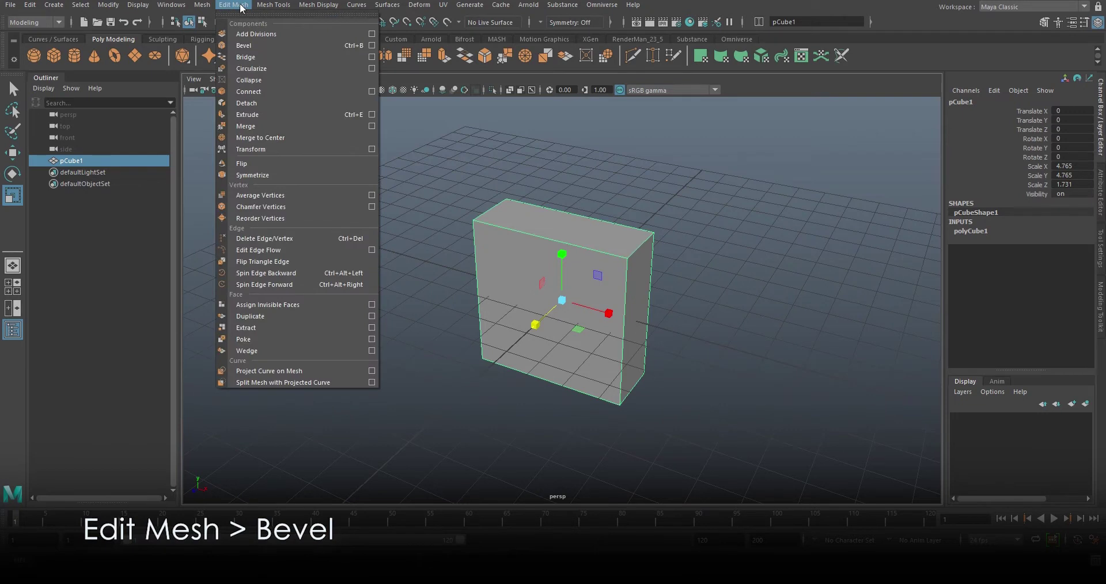
Bevel the slab's edges with 2 segments and a 0.25 fraction.
click(341, 45)
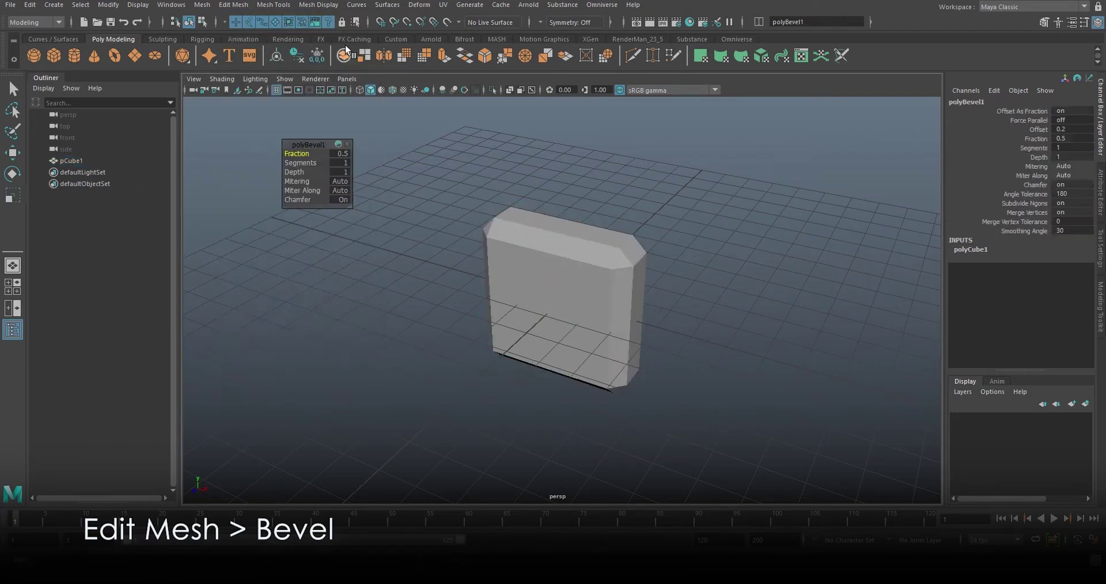
drag(309, 145, 302, 173)
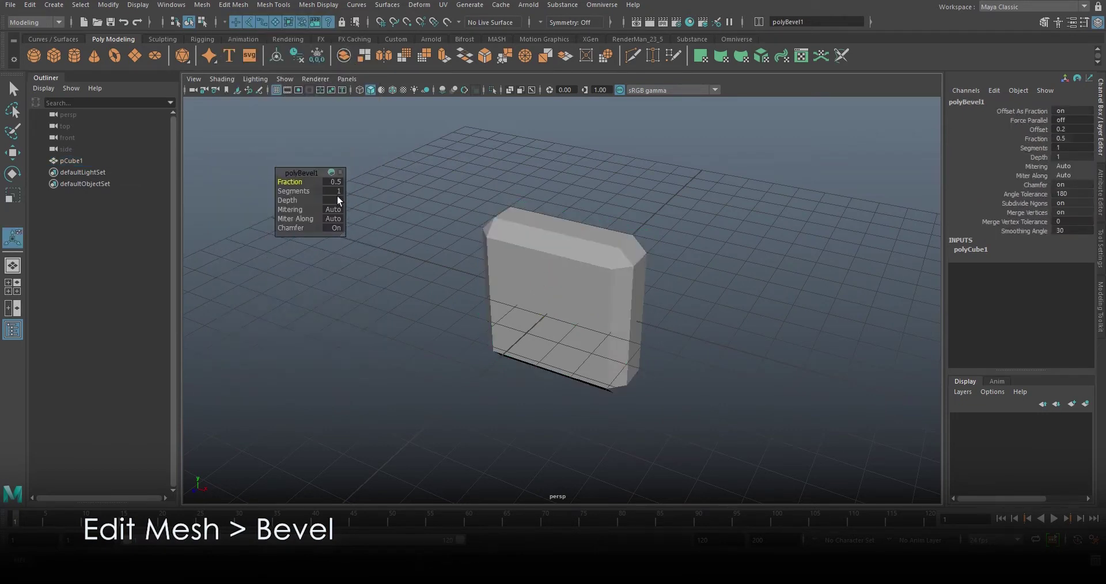
text(2)
key(Return)
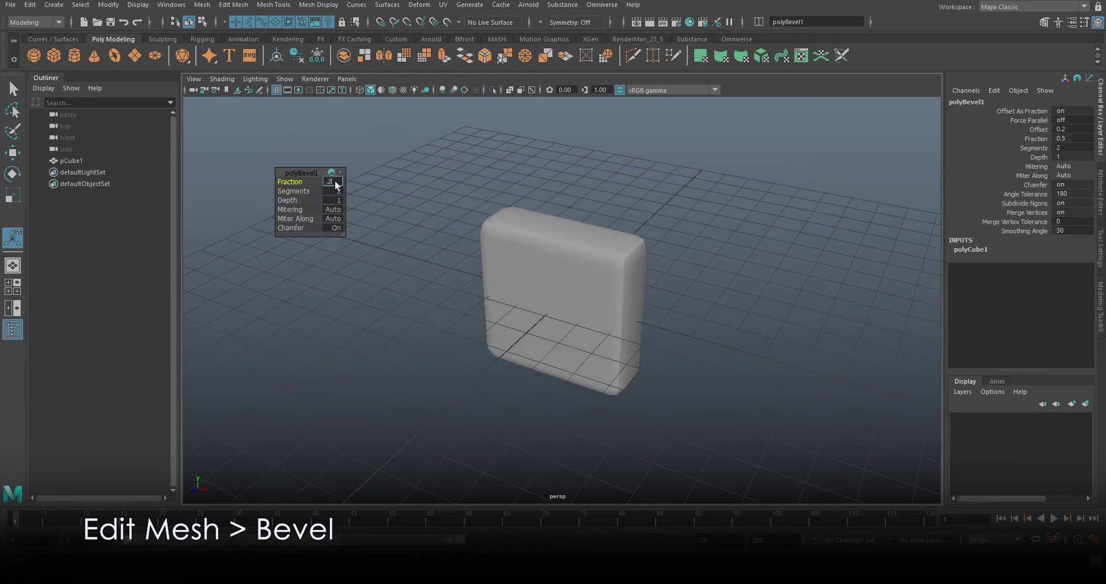
text(.25)
key(Return)
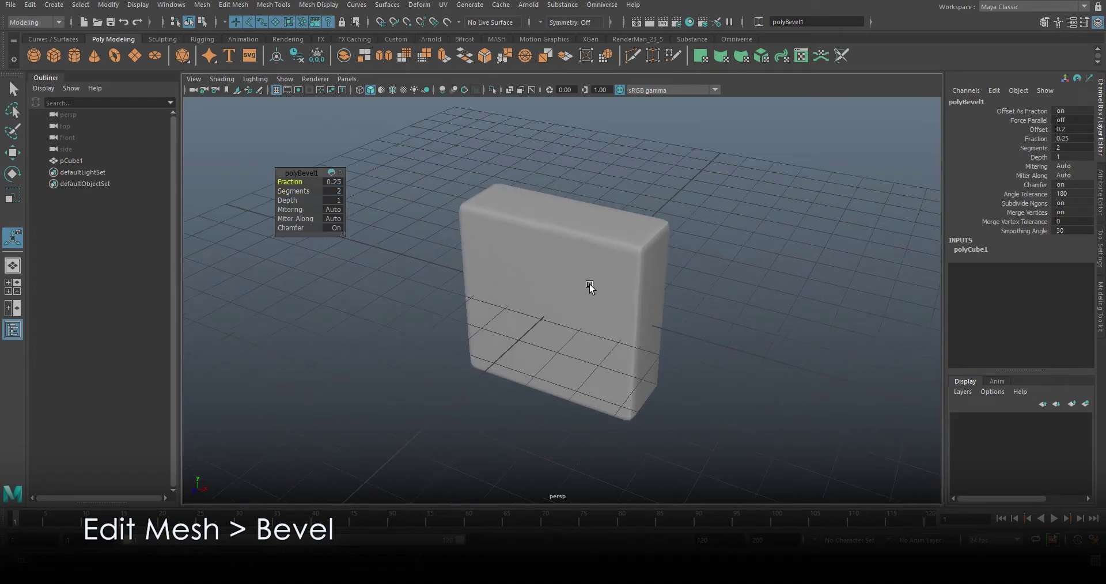
Orbit around the beveled slab and reselect it.
click(590, 286)
click(709, 297)
mouse_move(763, 340)
alt+mouse_down()
mouse_move(553, 343)
mouse_move(679, 347)
alt+mouse_up()
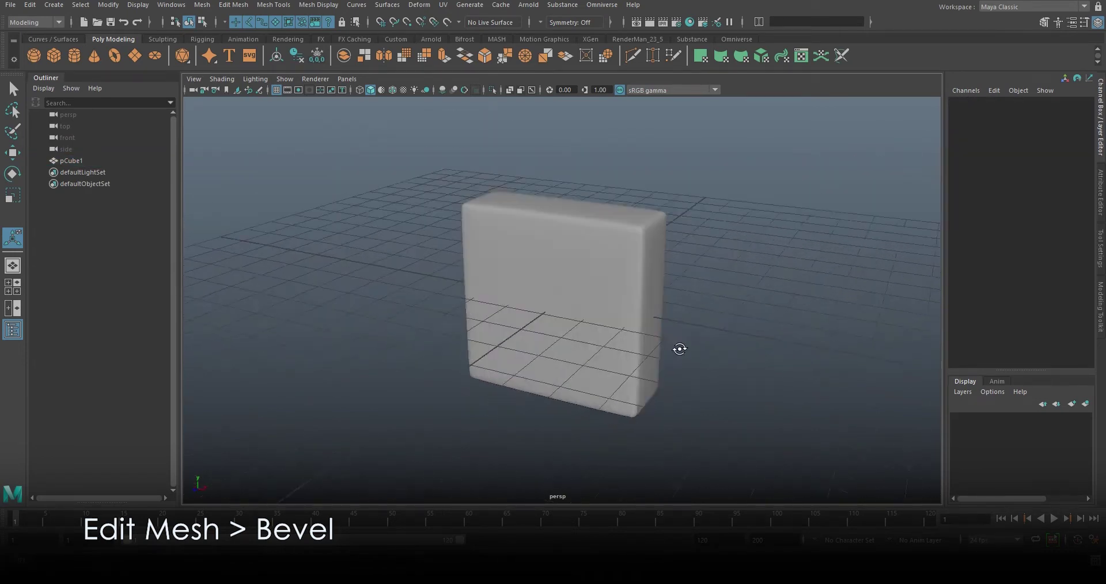
click(599, 299)
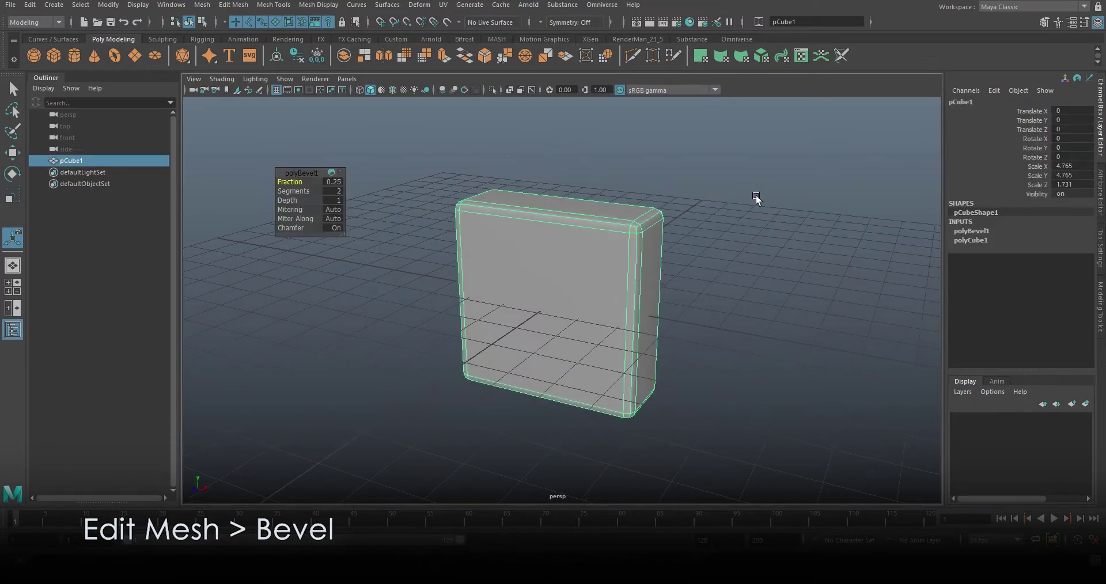
Insert seven evenly spaced edge loops horizontally and seven vertically across the slab's front.
shift+right_click(513, 249)
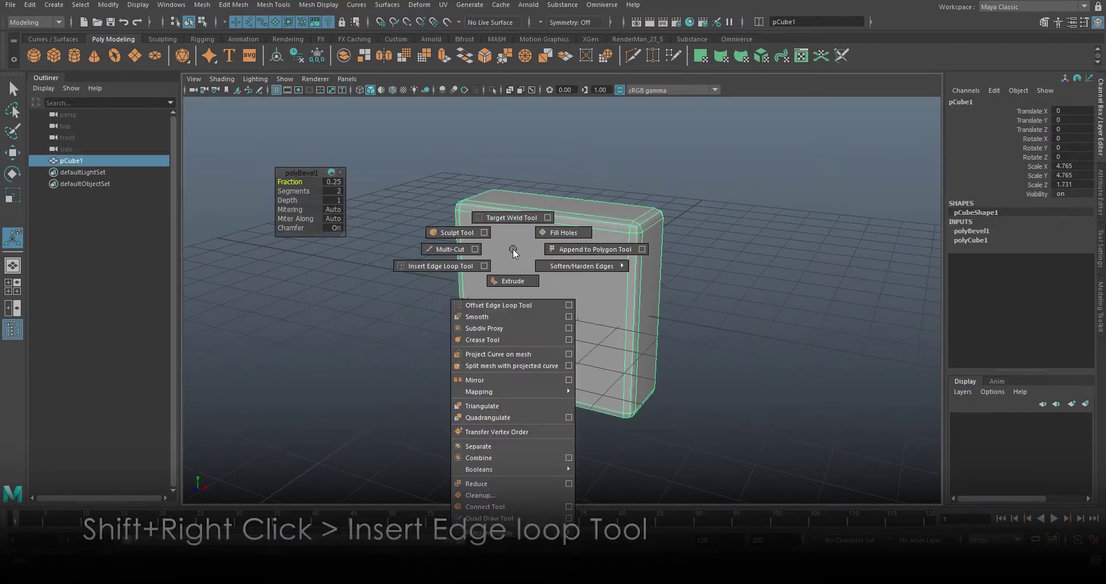
click(440, 267)
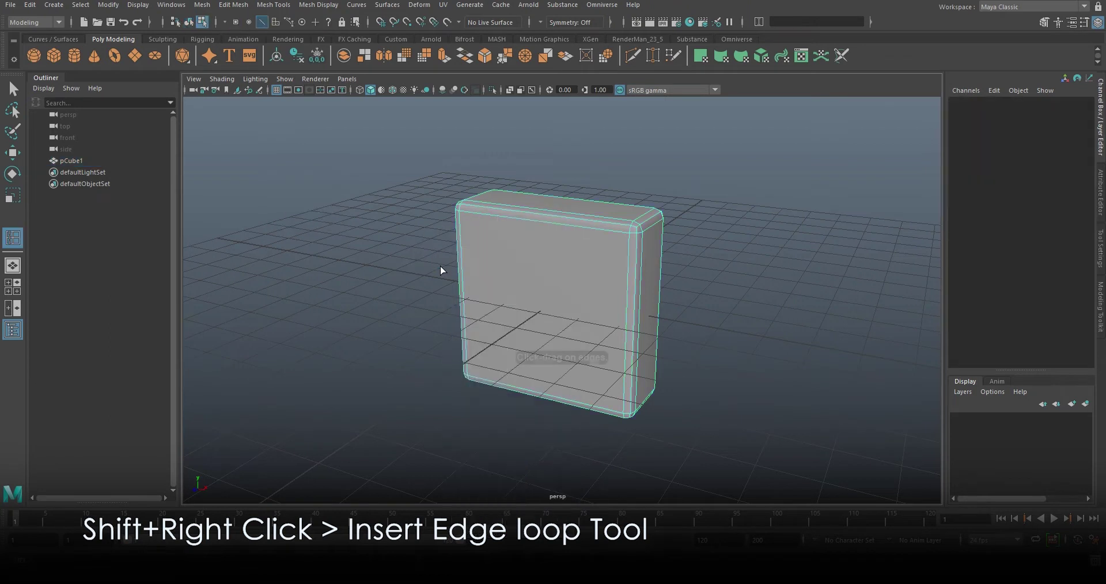
click(1097, 241)
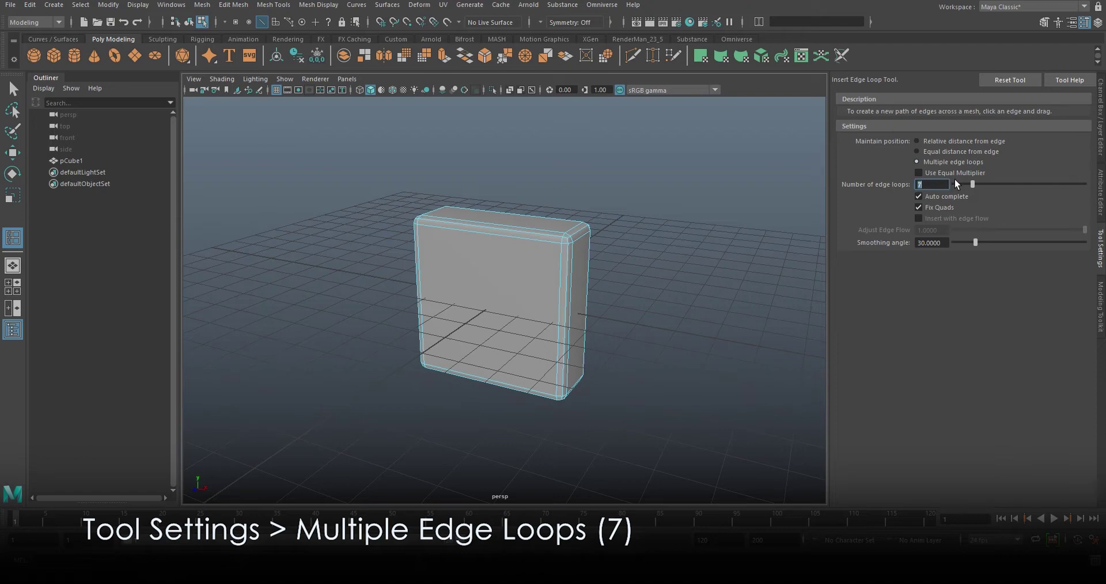
alt+drag(545, 346, 659, 309)
click(585, 289)
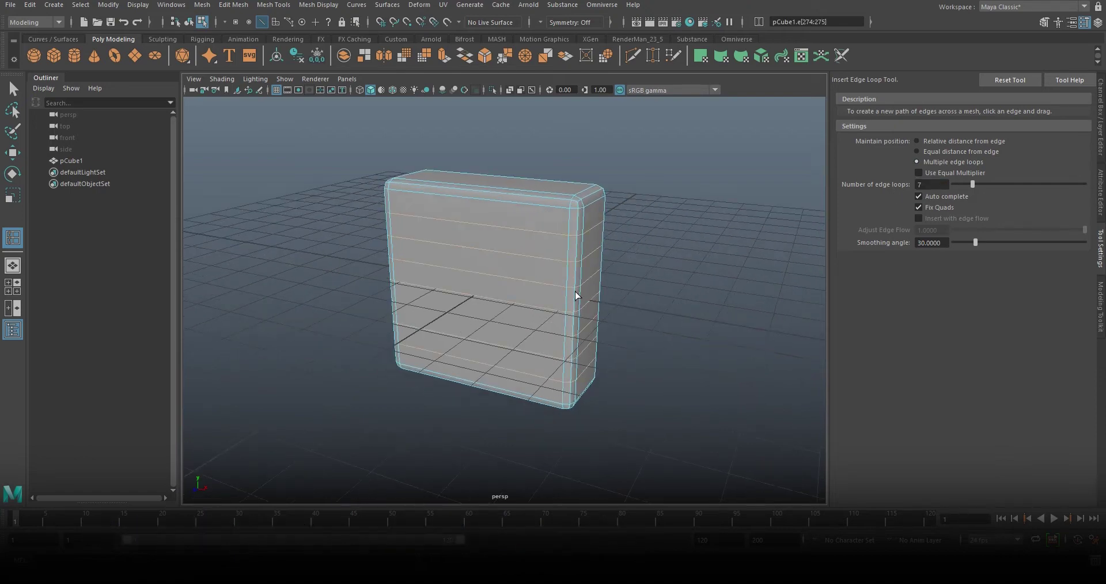
alt+drag(578, 297, 672, 306)
mouse_move(700, 263)
alt+mouse_down()
mouse_move(733, 264)
mouse_move(686, 272)
alt+mouse_up()
Connect the top-left grid vertex to its diagonal neighbour with a new diagonal edge.
key(q)
key(F9)
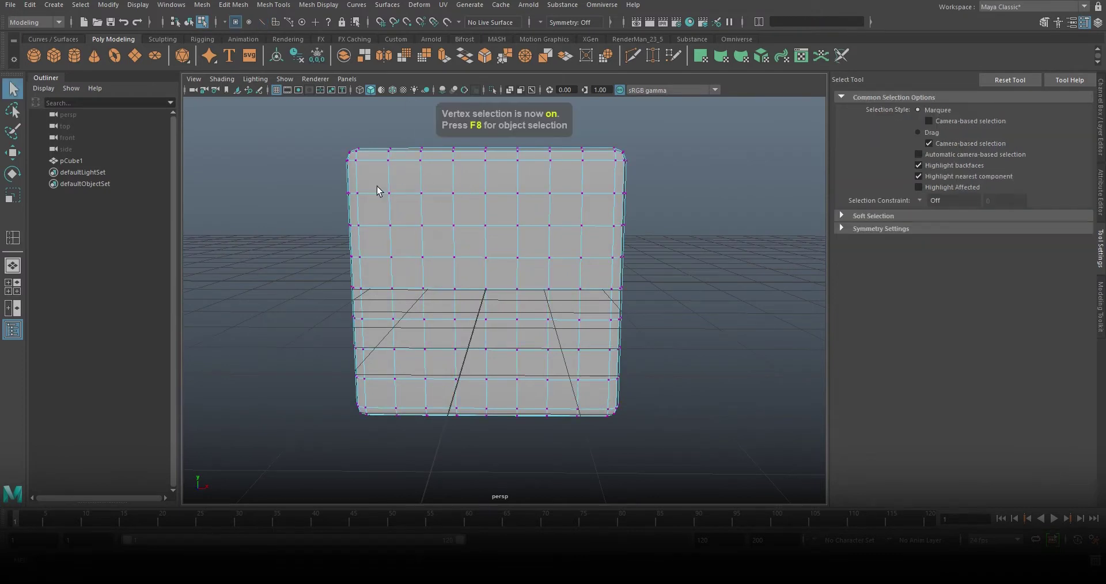
scroll(378, 190, up, 2)
click(366, 150)
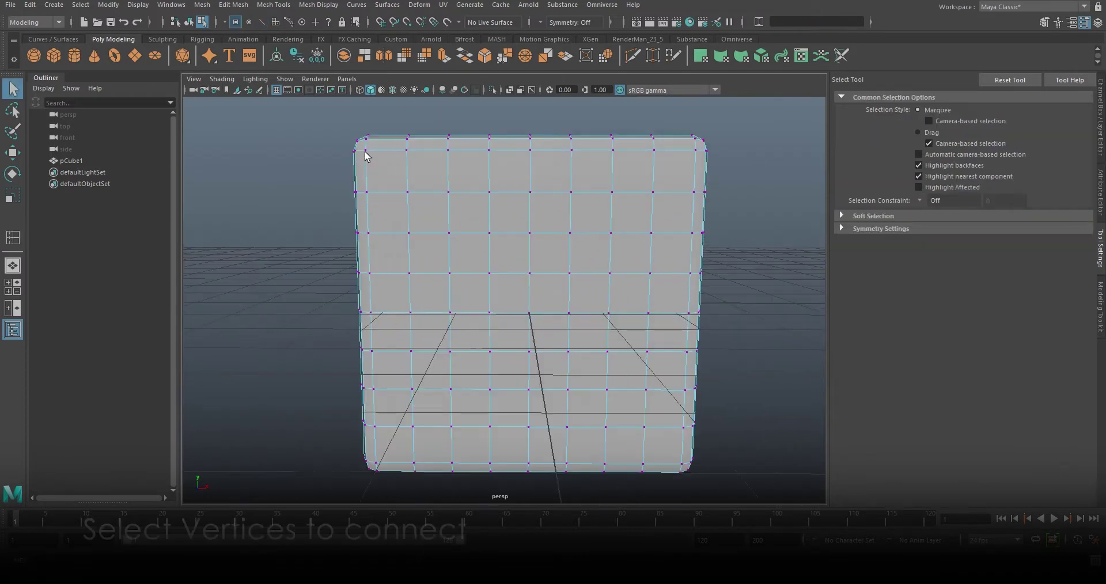
shift+click(408, 192)
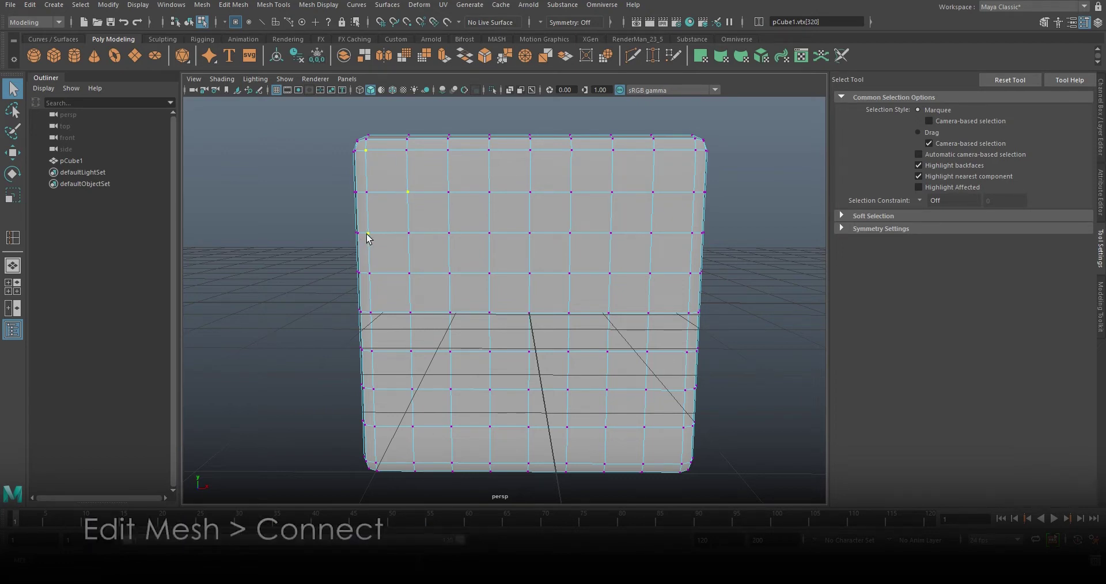
click(235, 5)
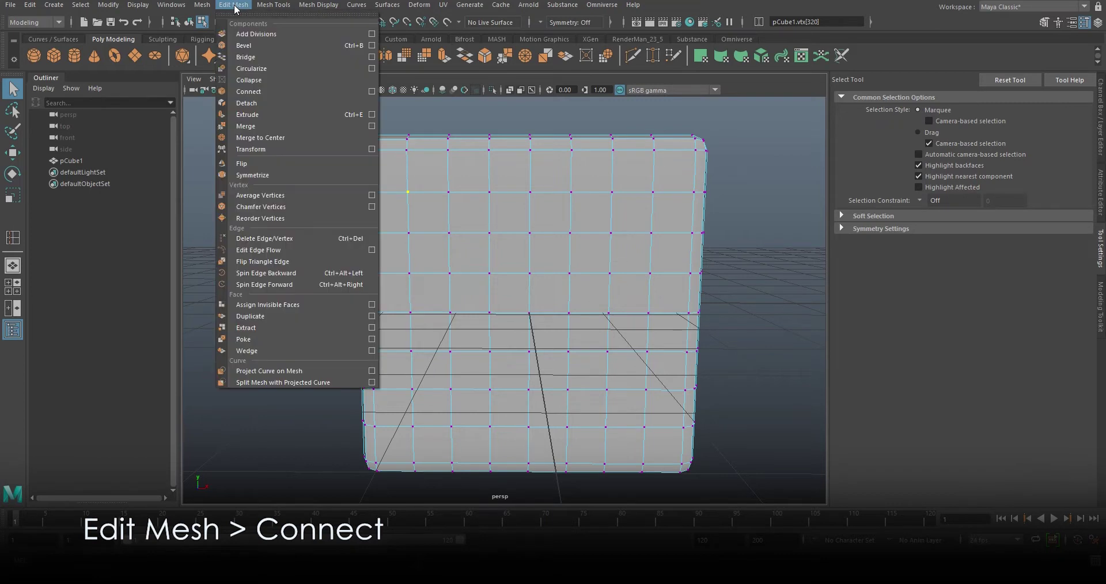
click(257, 91)
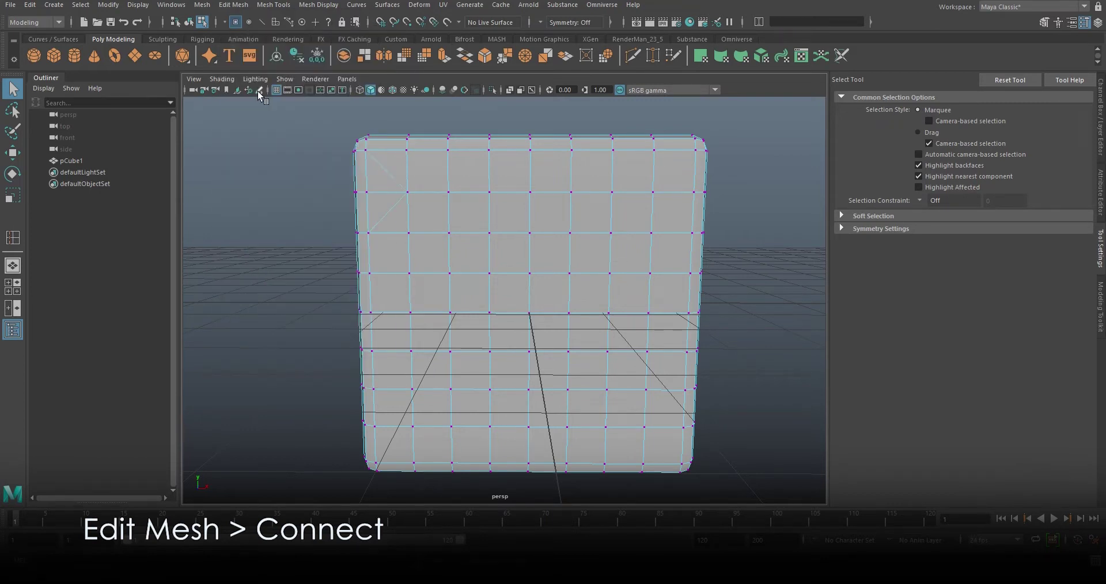
Connect the next set of diagonal vertices to complete the X-shaped crosses.
click(449, 153)
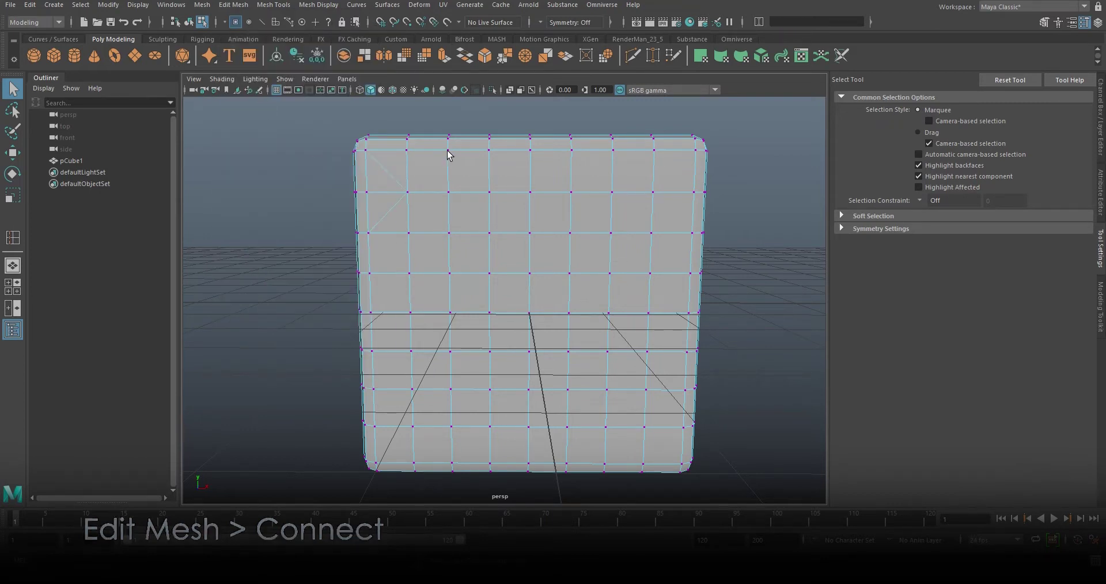
shift+click(408, 194)
shift+click(449, 233)
click(234, 4)
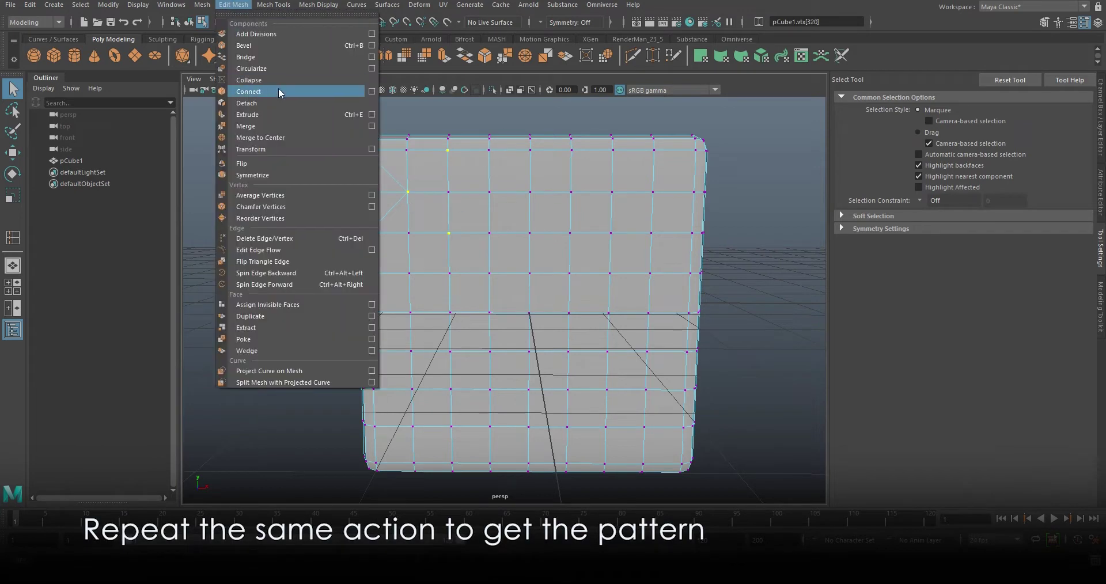
click(278, 91)
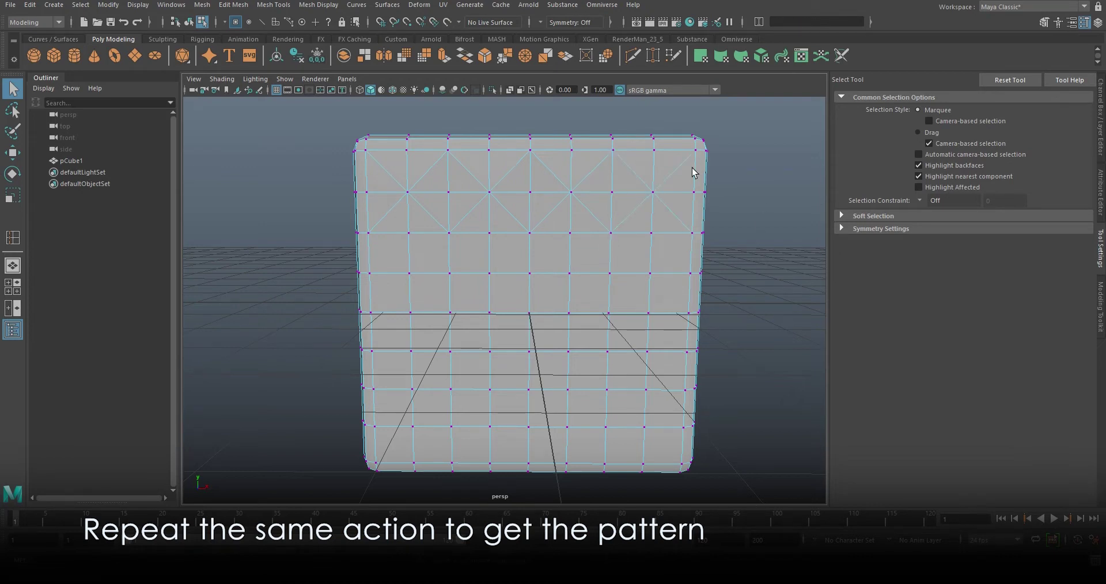
Chamfer the four diamond crossing vertices into small squares with width 0.15.
key(F9)
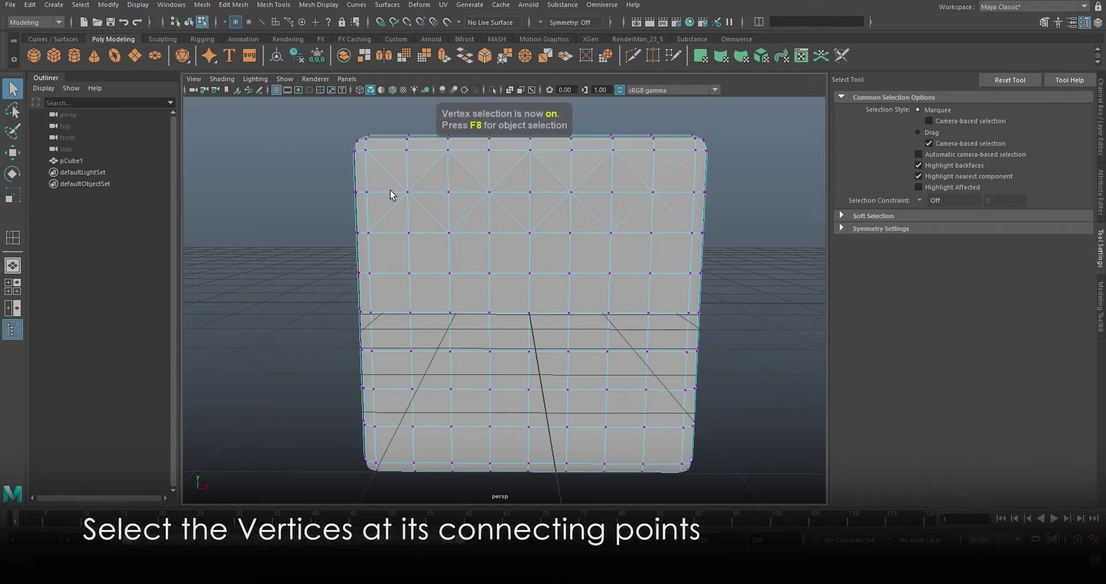
click(407, 192)
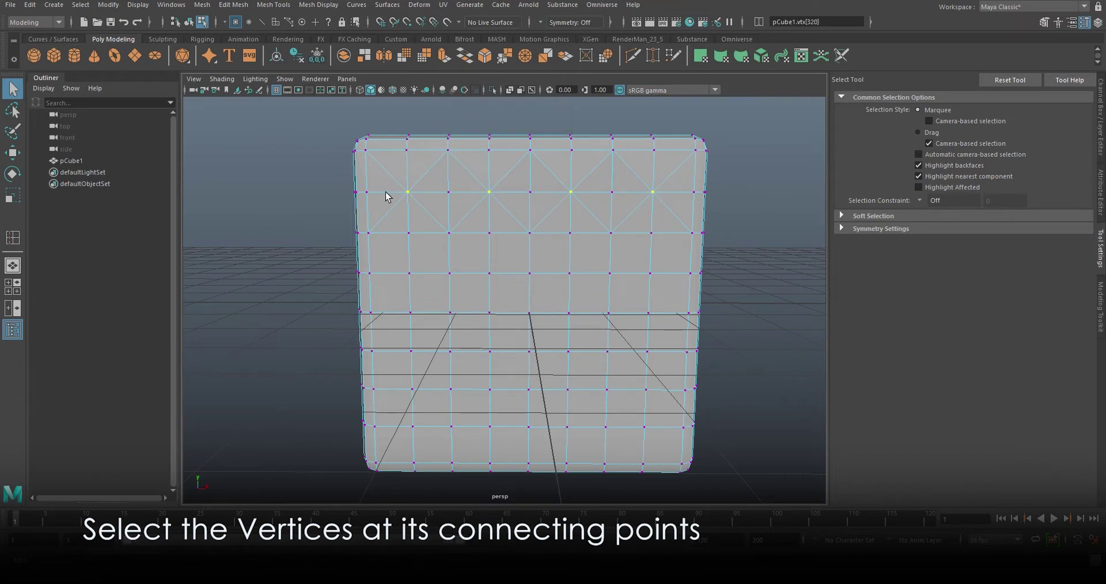
click(241, 6)
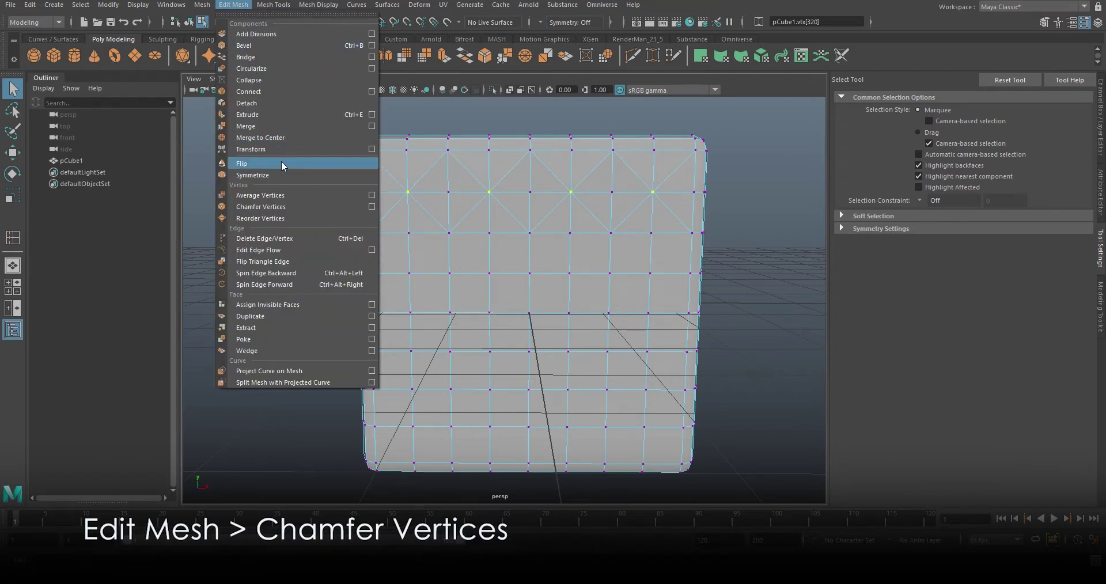
click(285, 207)
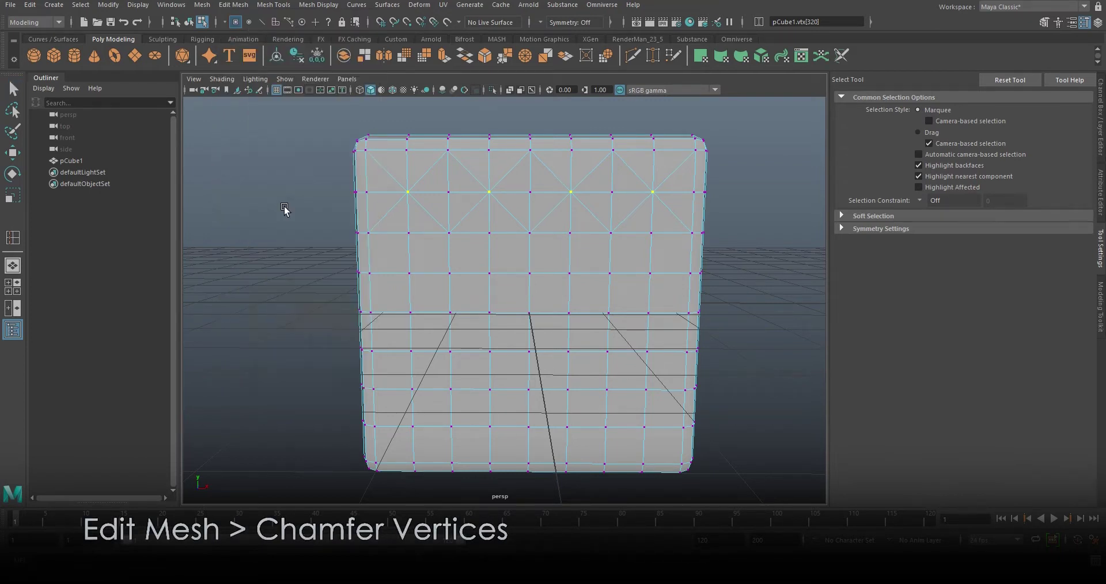
scroll(525, 196, up, 3)
alt+middle_drag(525, 195, 531, 214)
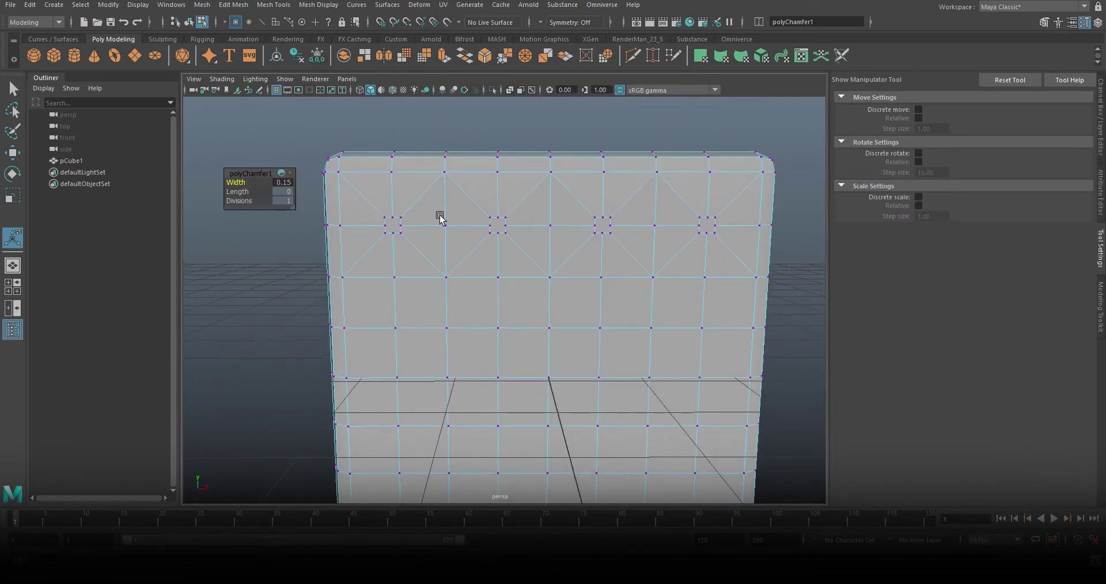
Circularize the four small chamfered faces with Alignment set to Surface (average).
key(F11)
key(q)
click(392, 226)
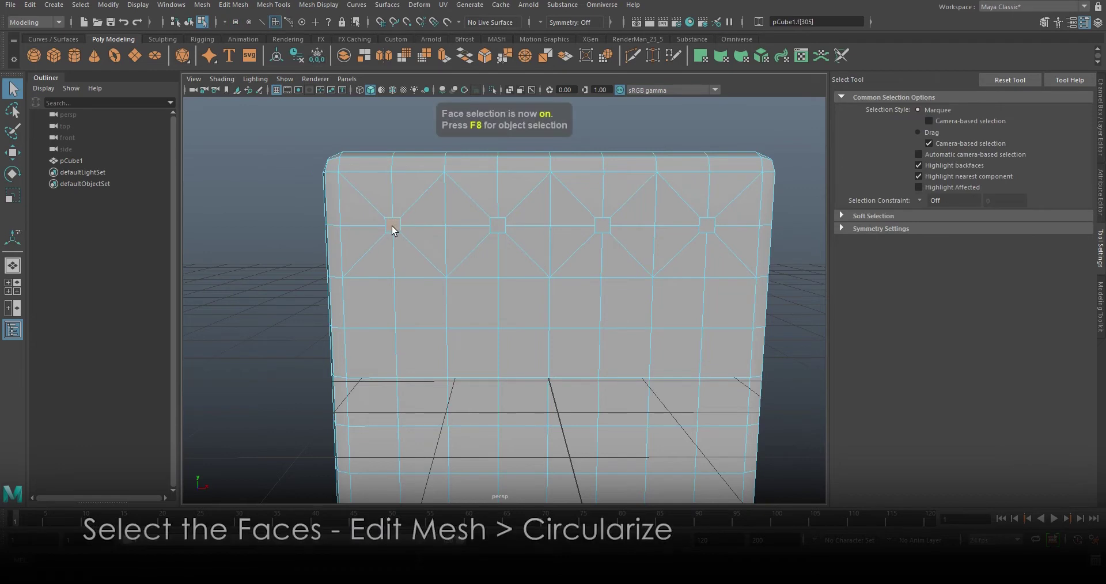
shift+click(498, 229)
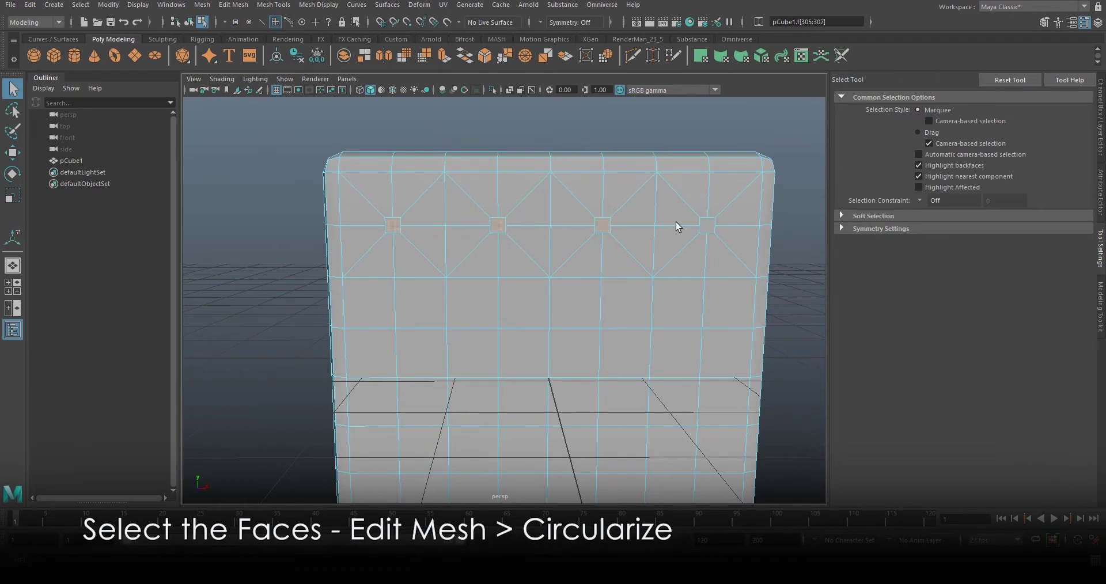
shift+click(711, 226)
click(318, 5)
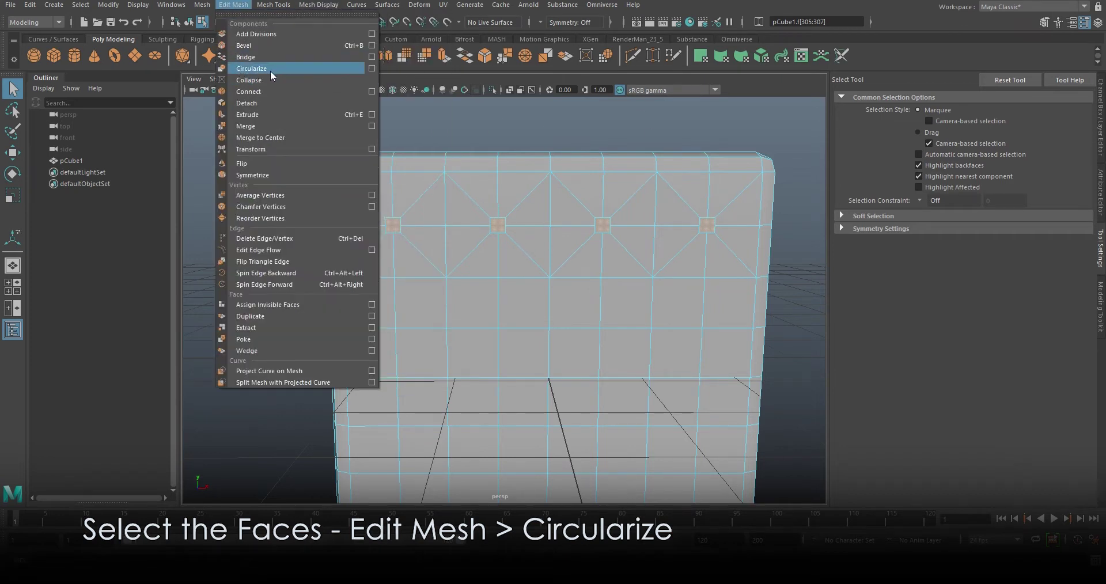
click(276, 68)
drag(265, 174, 250, 173)
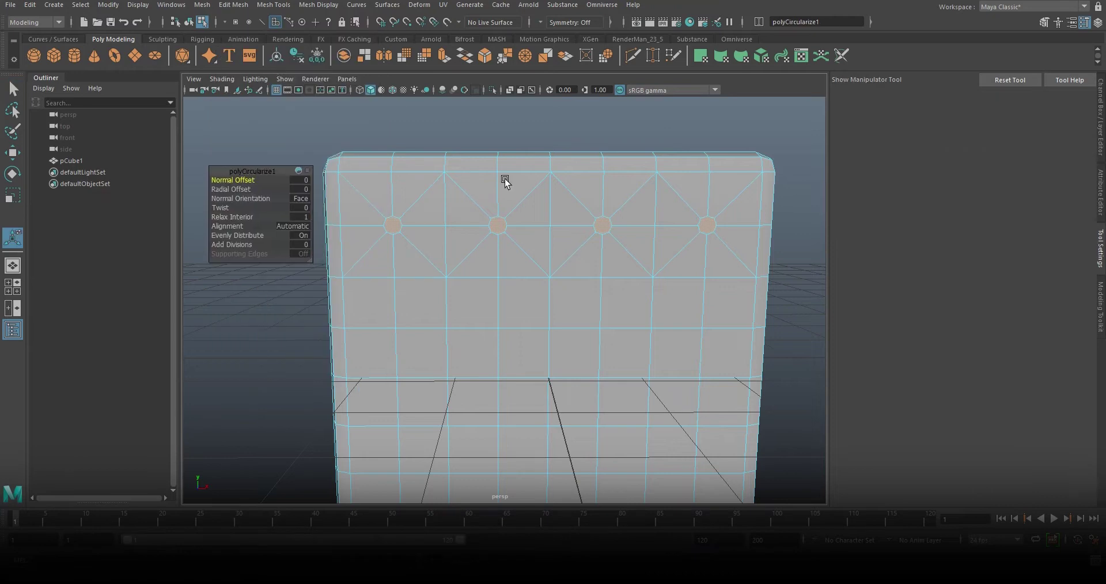
click(258, 226)
click(335, 254)
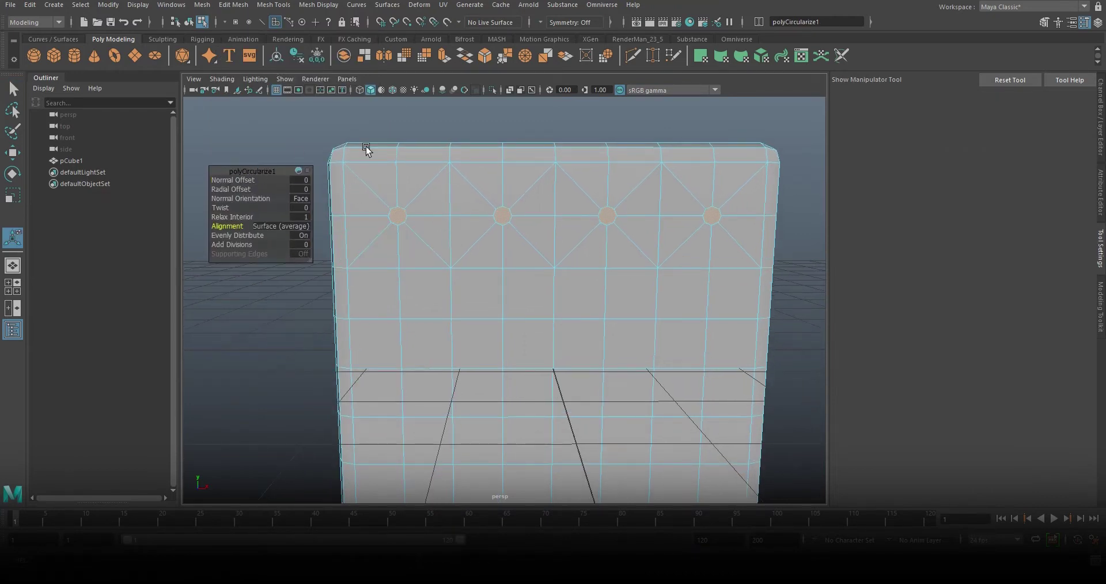
Move the four round button faces back along Z into the cushion, then reselect the whole box.
key(w)
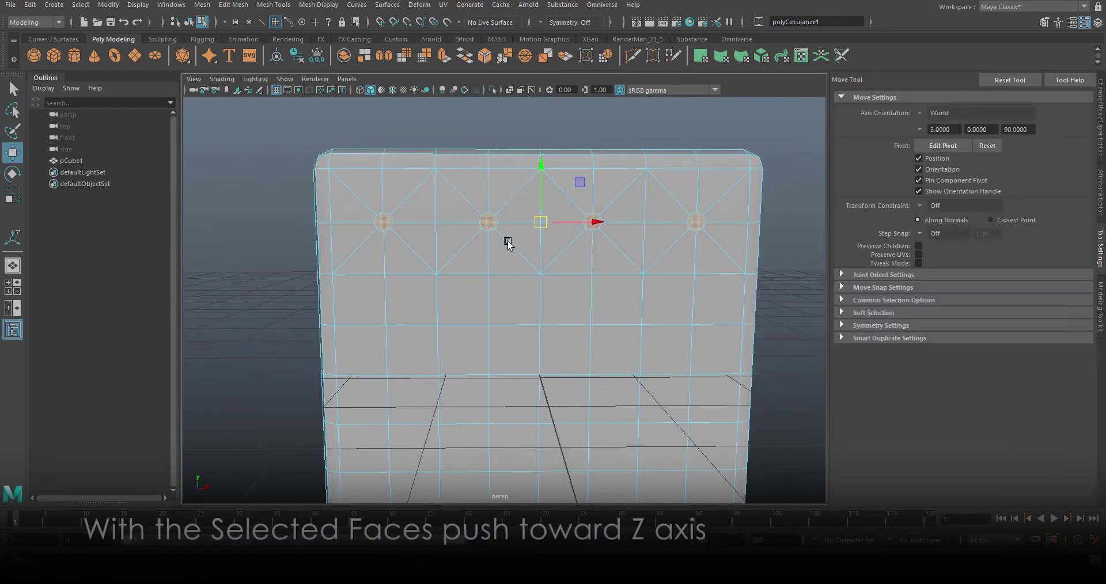
mouse_move(506, 240)
alt+mouse_down()
mouse_move(648, 256)
mouse_move(633, 234)
alt+mouse_up()
scroll(648, 257, up, 3)
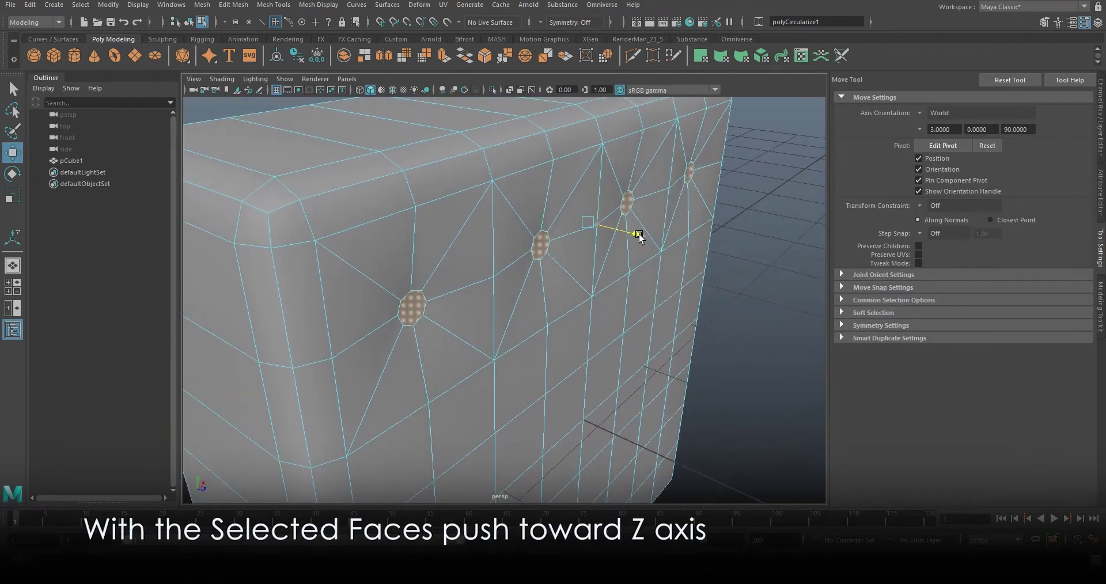
scroll(634, 235, down, 3)
mouse_move(628, 275)
alt+mouse_down()
mouse_move(424, 265)
mouse_move(466, 280)
alt+mouse_up()
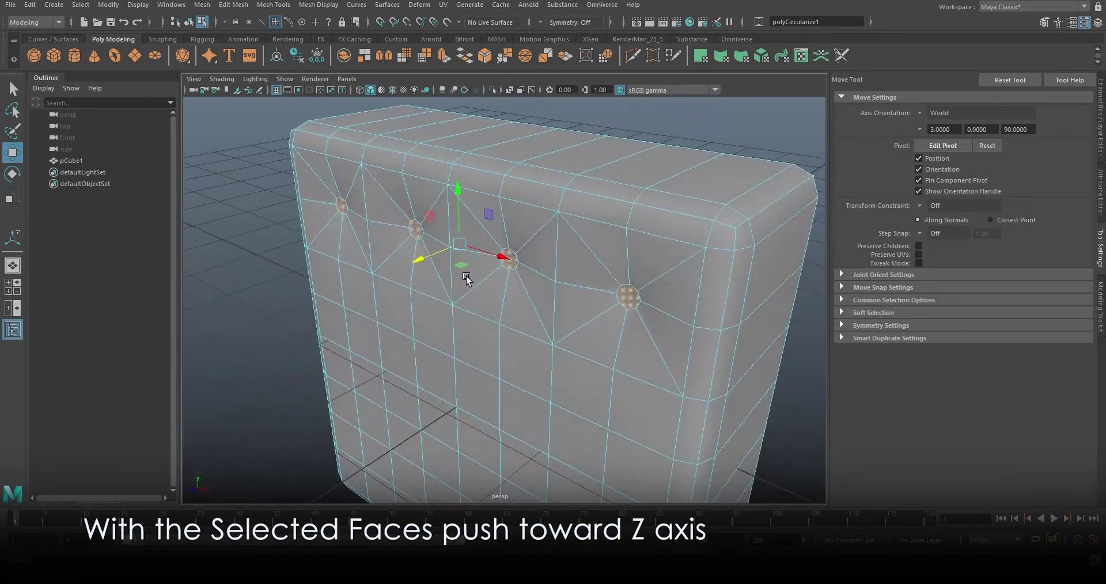
scroll(419, 263, down, 3)
mouse_move(544, 309)
alt+mouse_down()
mouse_move(600, 250)
mouse_move(484, 279)
mouse_move(493, 275)
alt+mouse_up()
key(F8)
click(438, 251)
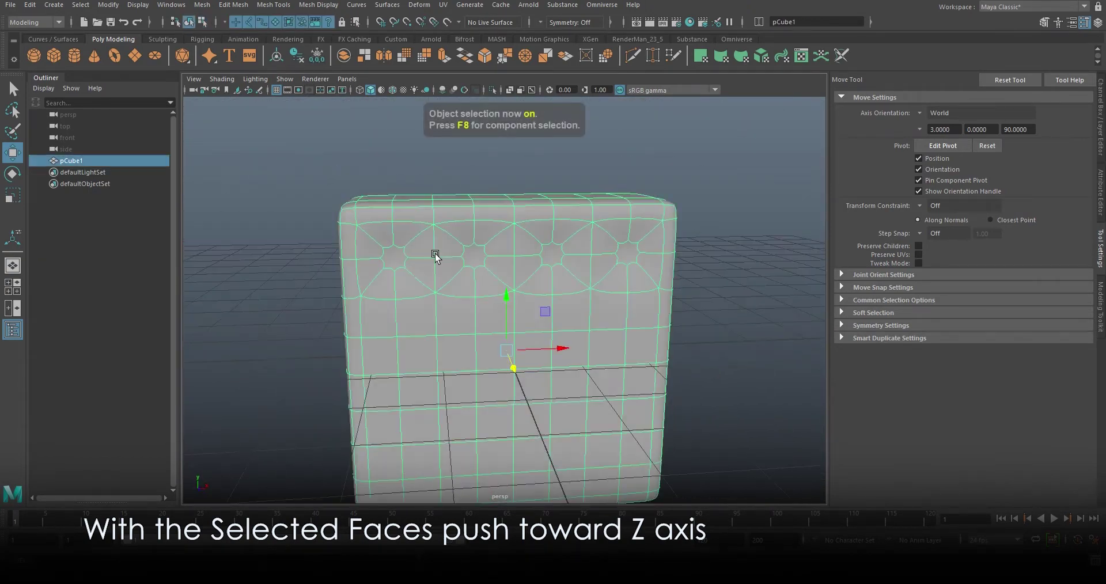
scroll(394, 294, up, 3)
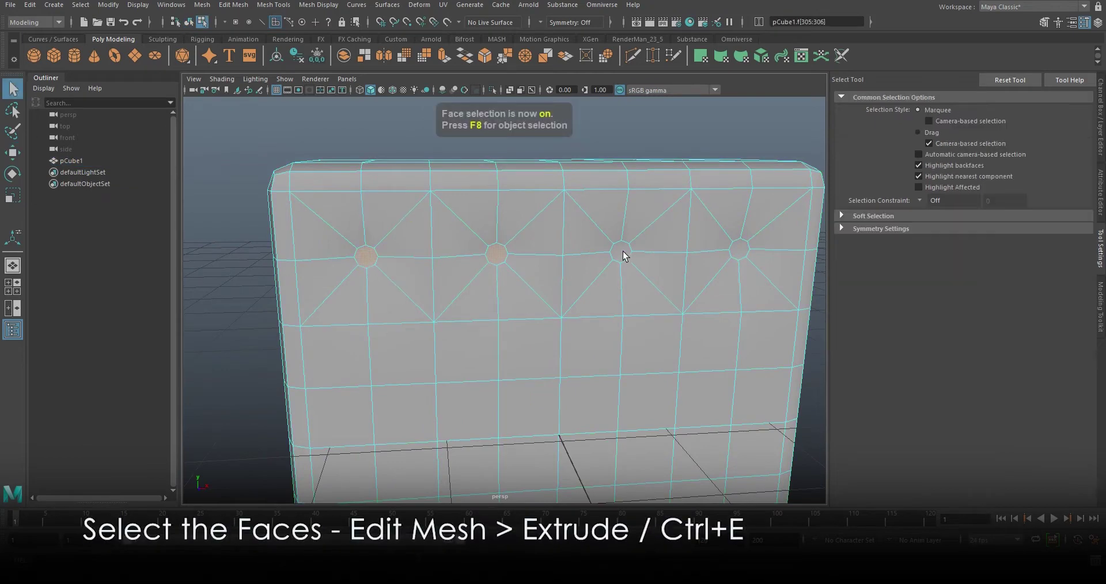
Extrude the four button faces with an offset of 0.02 to inset them.
mouse_move(524, 297)
alt+mouse_down()
mouse_move(467, 306)
mouse_move(538, 301)
mouse_move(505, 263)
alt+mouse_up()
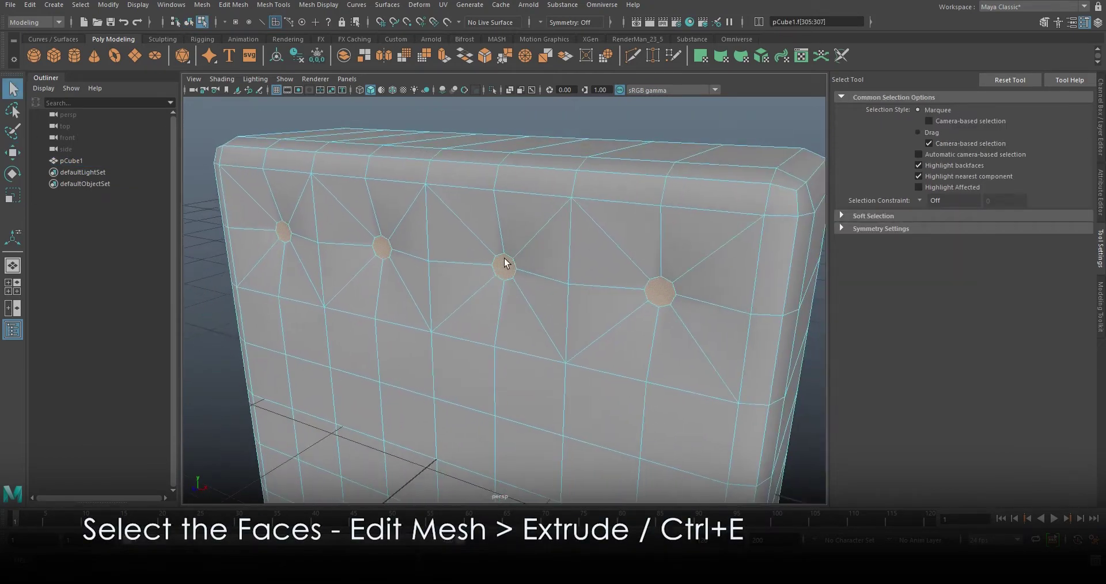
key(ctrl+e)
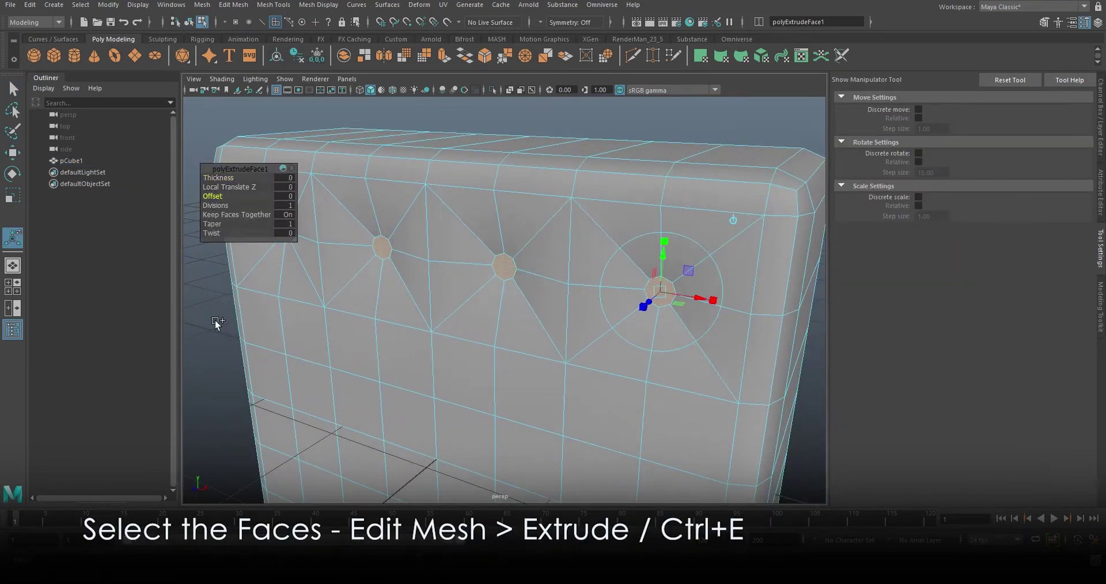
middle_drag(218, 307, 223, 305)
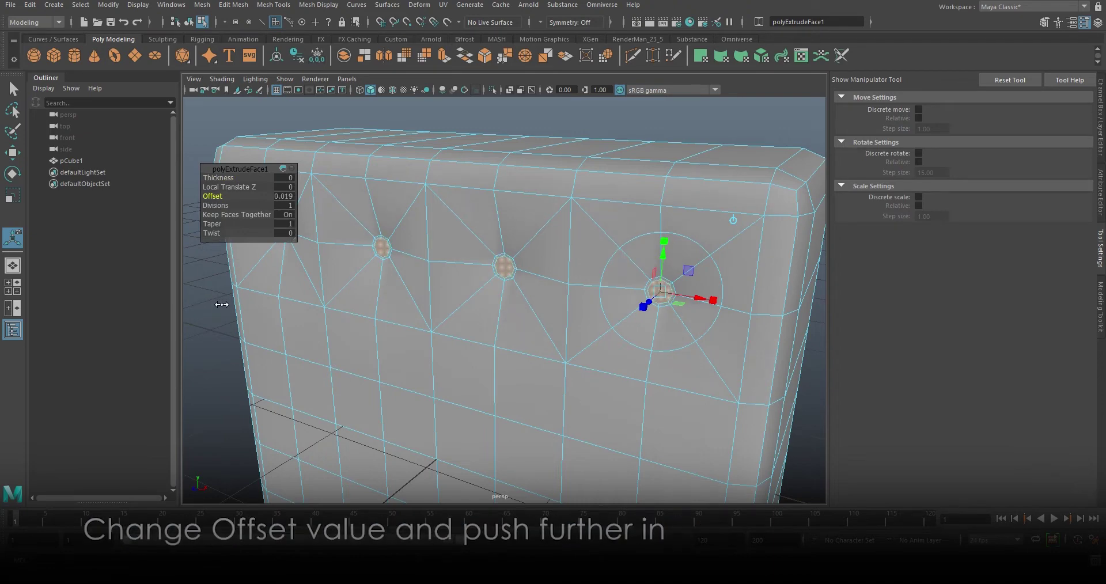
mouse_move(223, 306)
alt+mouse_down()
mouse_move(496, 357)
mouse_move(427, 352)
alt+mouse_up()
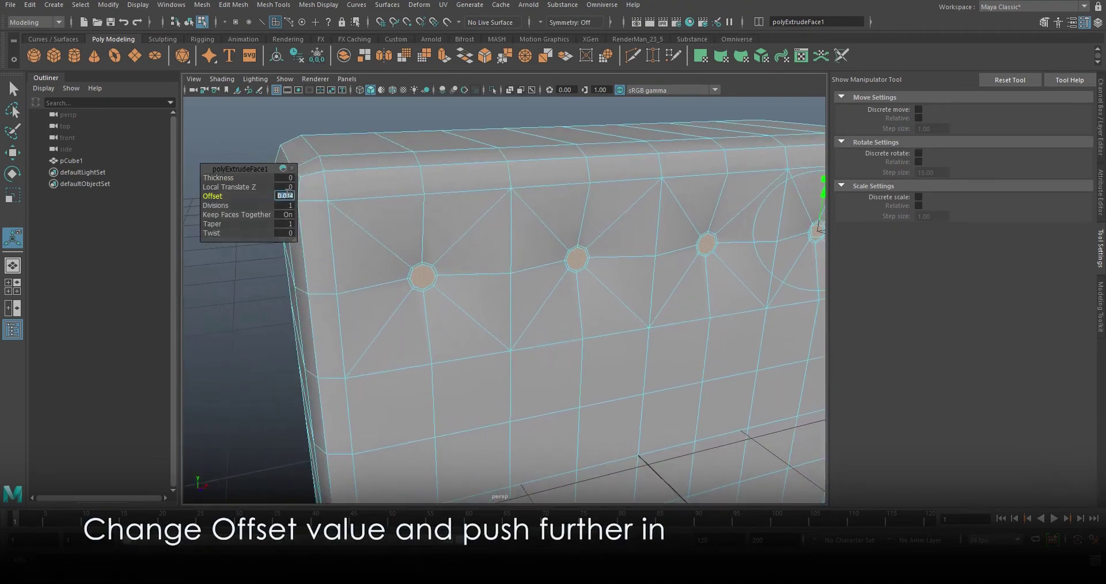
text(0.07)
key(Return)
scroll(623, 217, down, 5)
click(1100, 248)
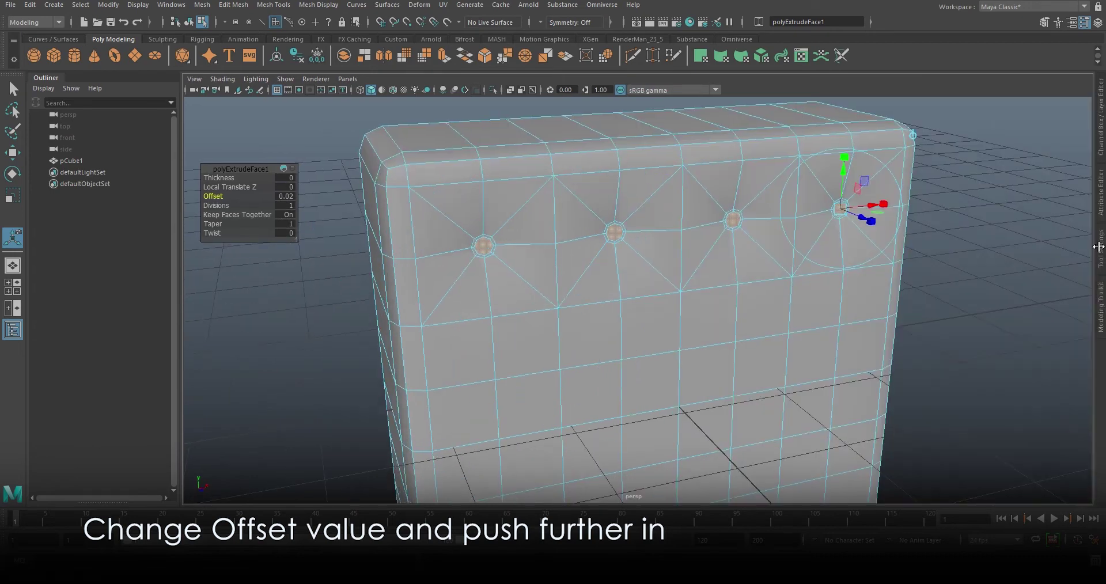
scroll(917, 301, down, 2)
Push the inset button faces deeper into the cushion.
key(w)
mouse_move(955, 302)
alt+mouse_down()
mouse_move(674, 242)
mouse_move(617, 304)
alt+mouse_up()
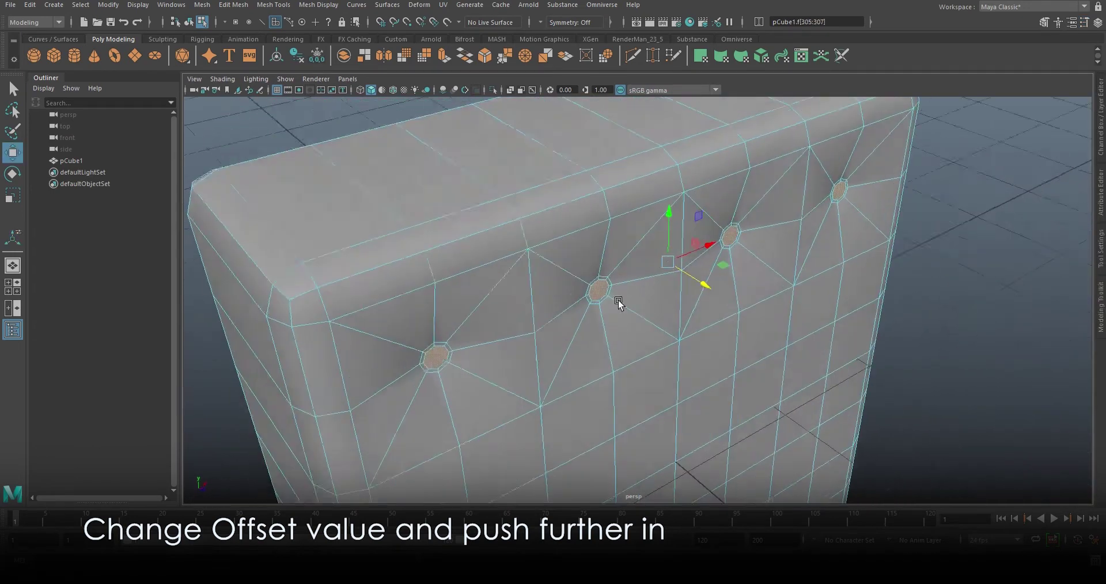
scroll(748, 320, up, 3)
drag(706, 291, 866, 291)
scroll(701, 290, down, 5)
Assign a new Blinn material to the cushion box.
key(F8)
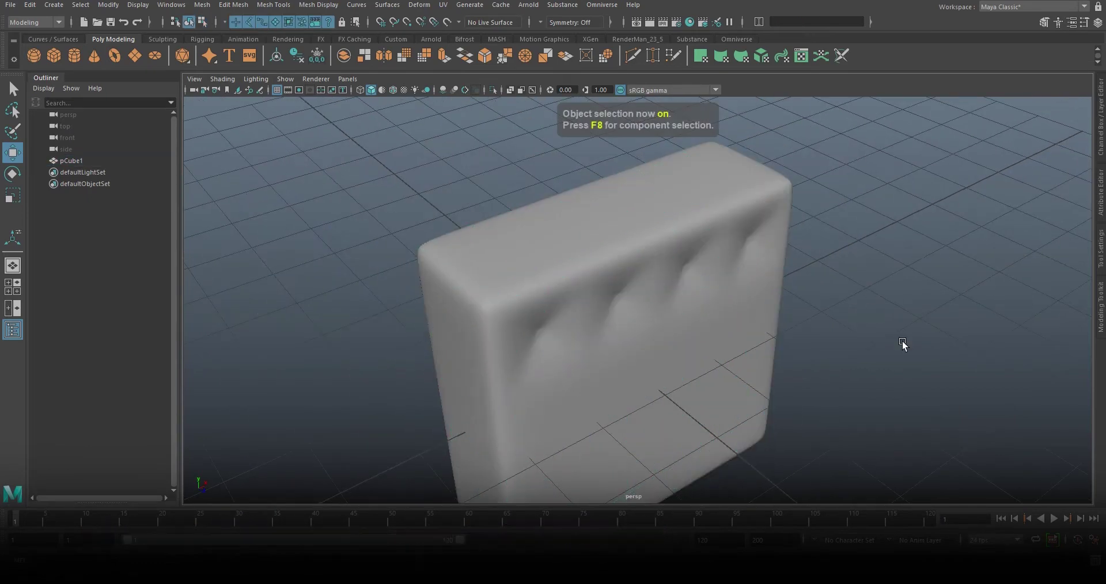
scroll(839, 310, up, 3)
mouse_move(901, 345)
alt+mouse_down()
mouse_move(838, 310)
mouse_move(902, 316)
mouse_move(780, 321)
mouse_move(842, 325)
alt+mouse_up()
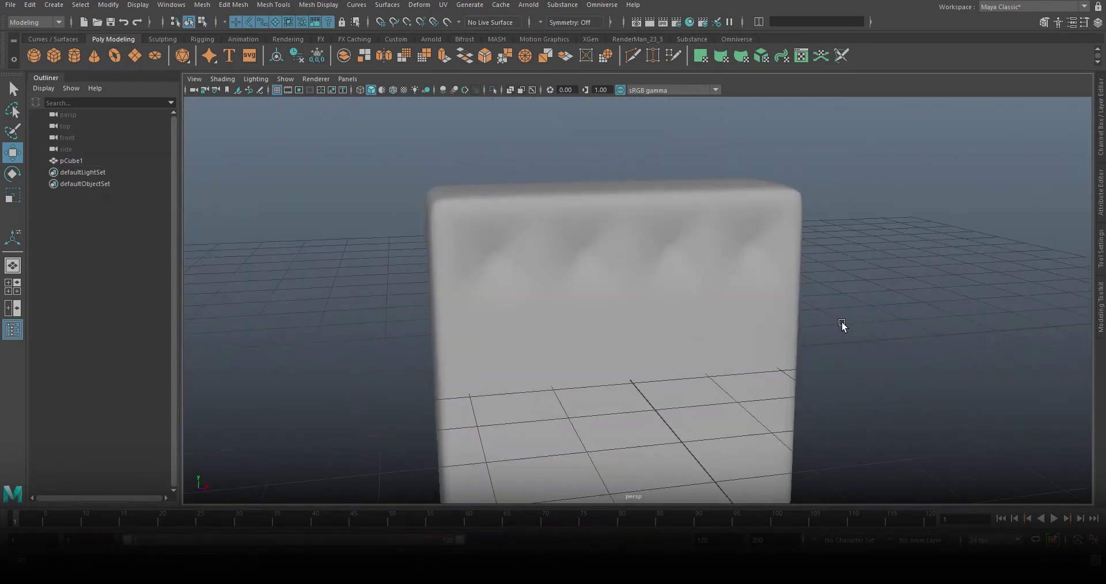
click(654, 295)
right_click(584, 279)
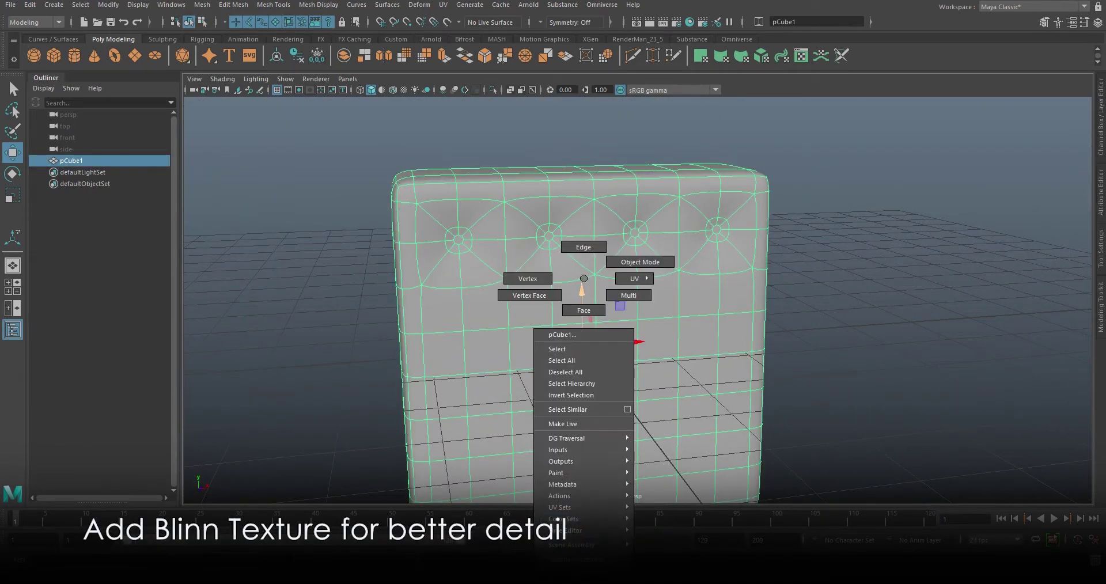
click(683, 500)
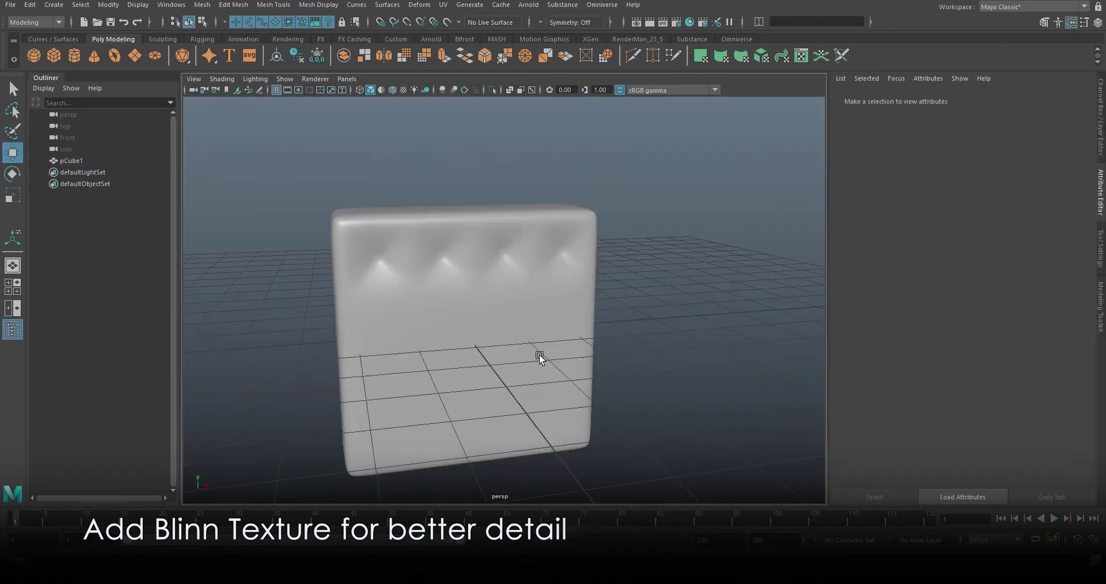
Orbit around the cushion to inspect the glossy tufting, then frame it.
mouse_move(542, 286)
alt+mouse_down()
mouse_move(506, 266)
mouse_move(456, 276)
mouse_move(496, 279)
mouse_move(447, 275)
mouse_move(573, 294)
mouse_move(537, 298)
alt+mouse_up()
scroll(494, 264, up, 2)
alt+drag(494, 264, 422, 310)
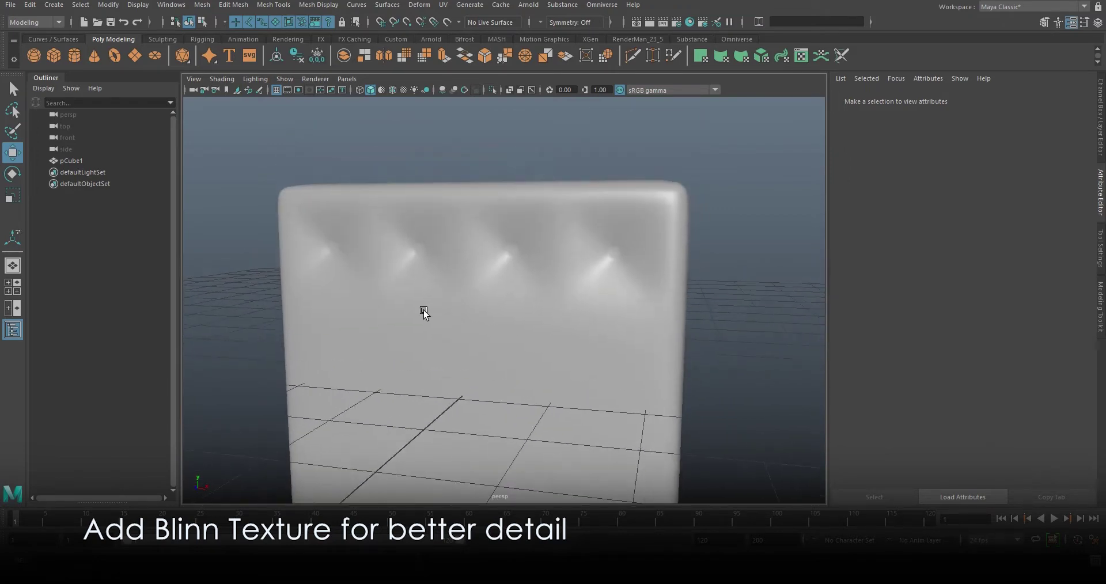
click(415, 299)
key(f)
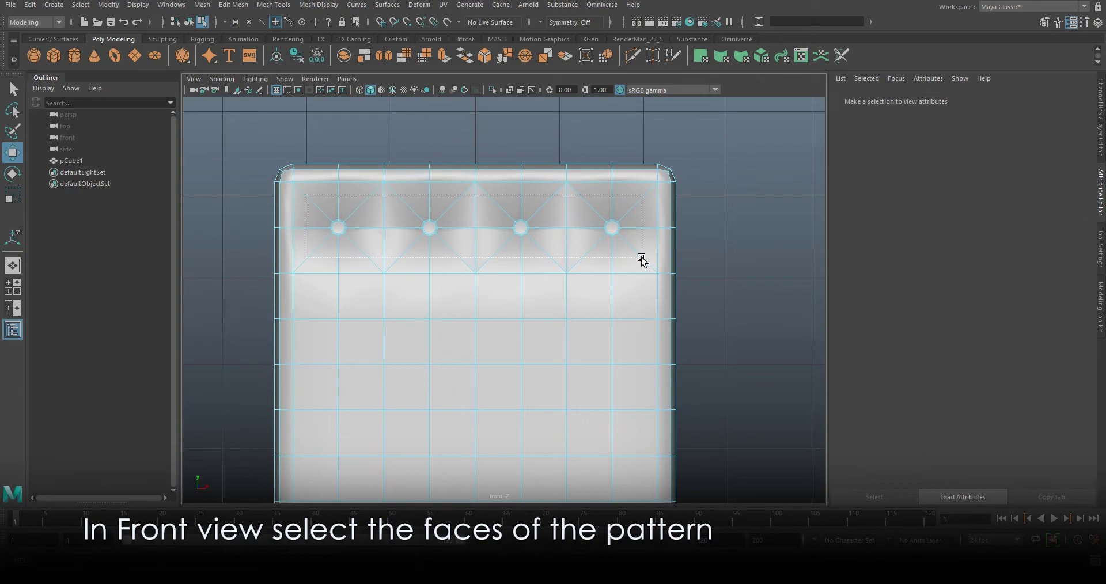
Duplicate the top tuft-pattern faces into a separate object, polySurface2.
drag(641, 259, 642, 260)
key(space)
key(space)
alt+drag(440, 267, 554, 286)
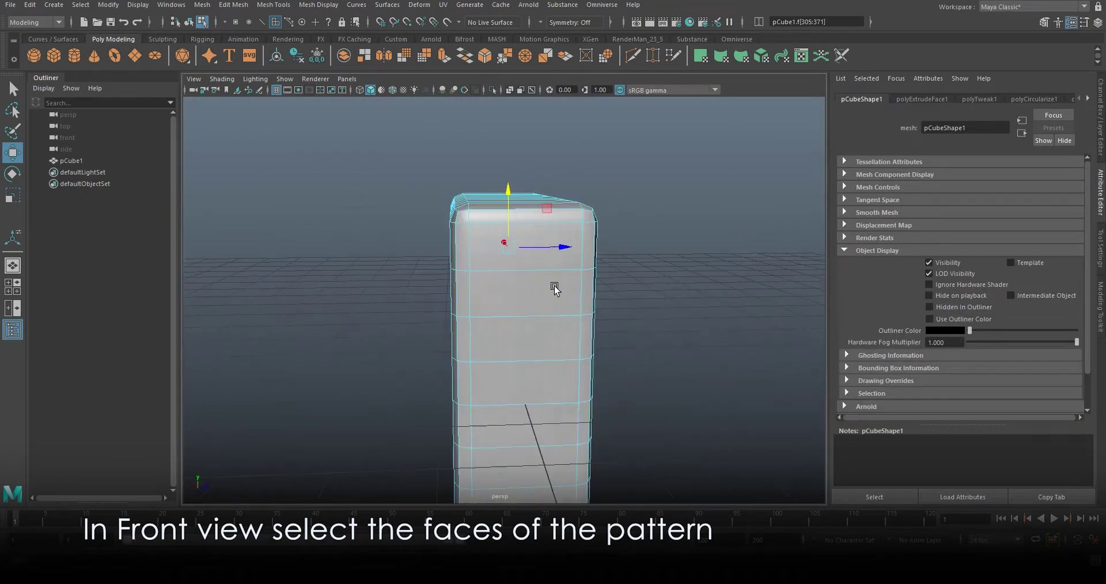
scroll(679, 357, down, 5)
scroll(647, 267, up, 5)
mouse_move(647, 266)
alt+mouse_down()
mouse_move(475, 267)
mouse_move(598, 328)
mouse_move(576, 329)
alt+mouse_up()
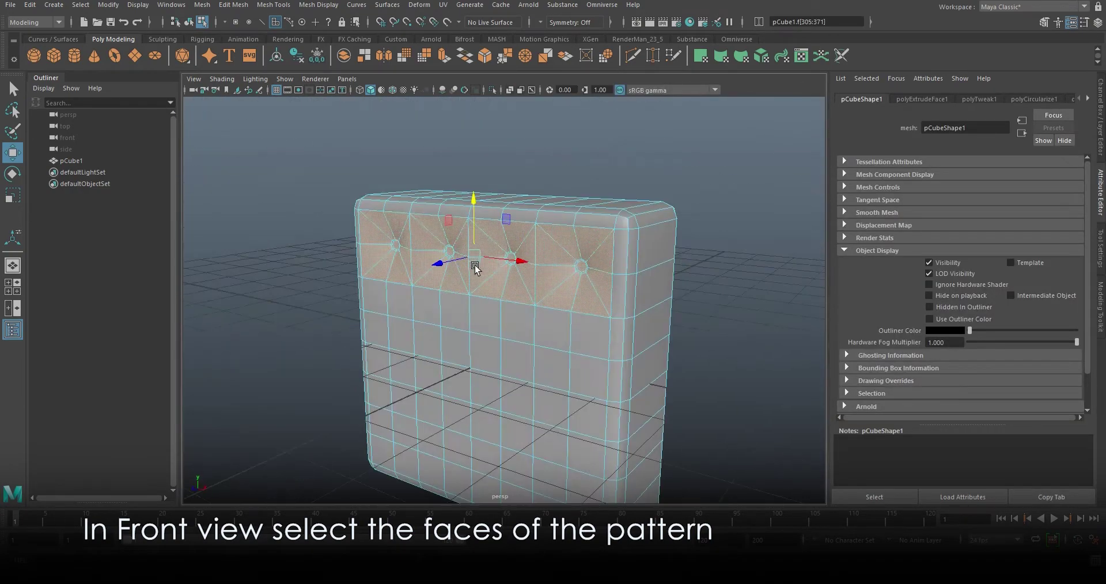
key(4)
key(5)
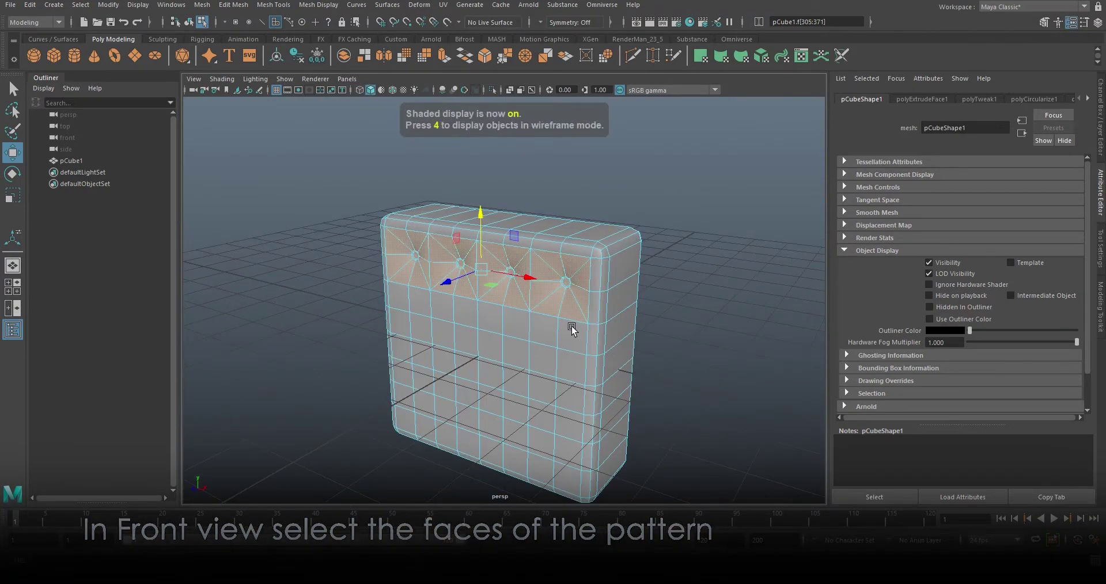
scroll(572, 329, up, 2)
shift+right_drag(535, 281, 536, 479)
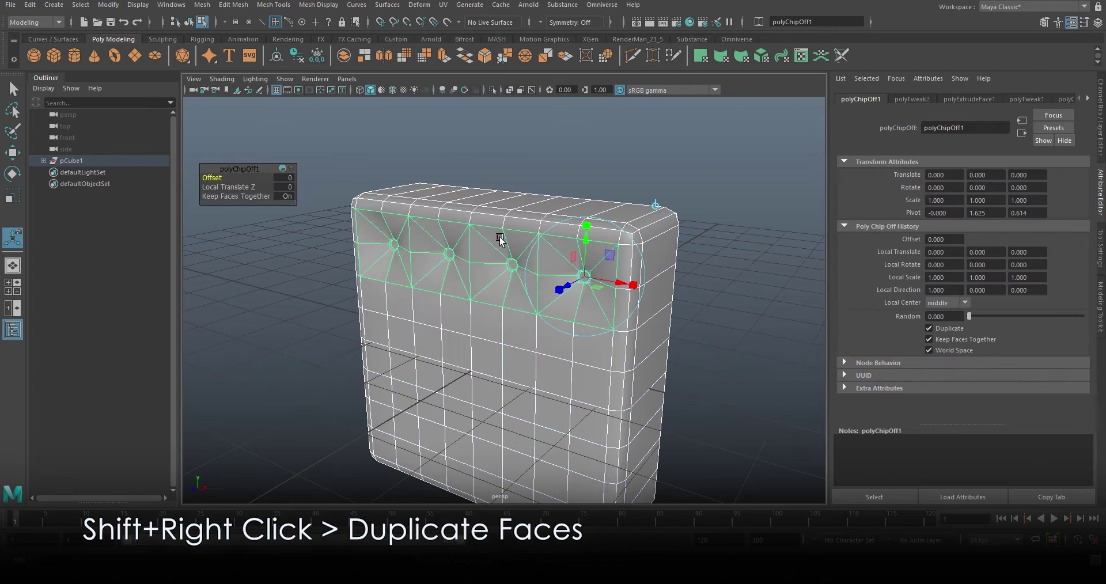
Delete the cube's lower plain grid faces, then select the duplicated pattern strip.
click(724, 279)
key(q)
click(484, 340)
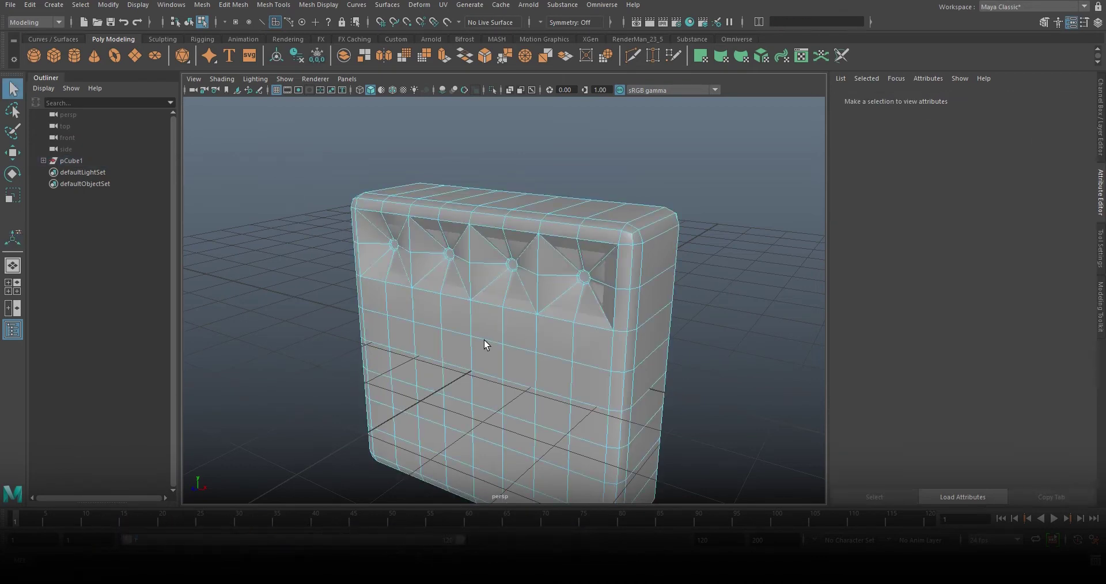
key(space)
key(space)
alt+middle_drag(511, 404, 493, 320)
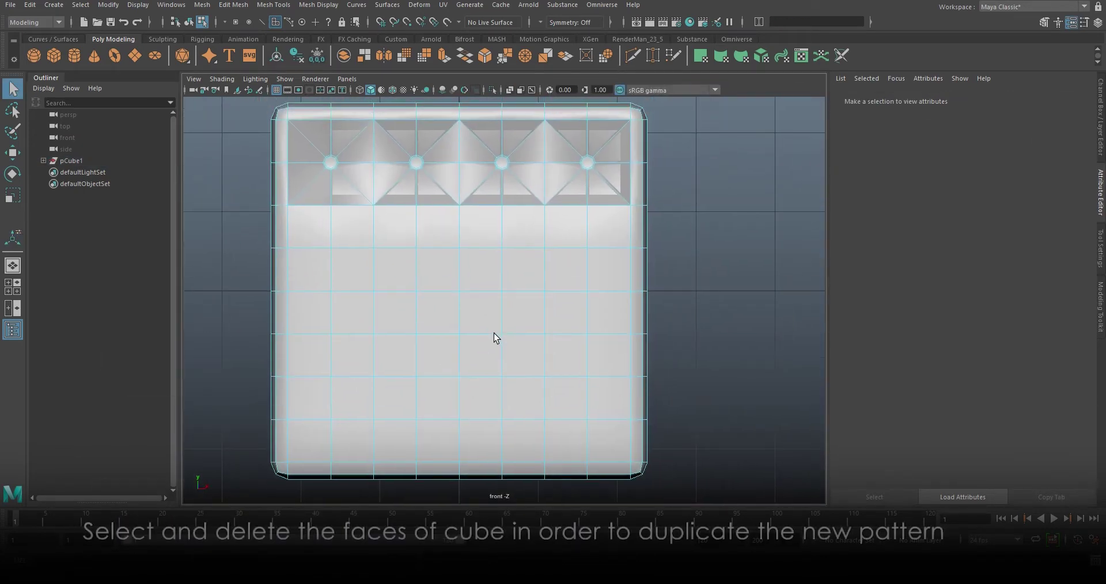
key(F11)
mouse_move(353, 239)
shift+mouse_down()
mouse_move(566, 229)
mouse_move(601, 389)
mouse_move(355, 433)
mouse_move(303, 277)
mouse_move(558, 388)
mouse_move(353, 336)
mouse_move(411, 350)
shift+mouse_up()
key(Delete)
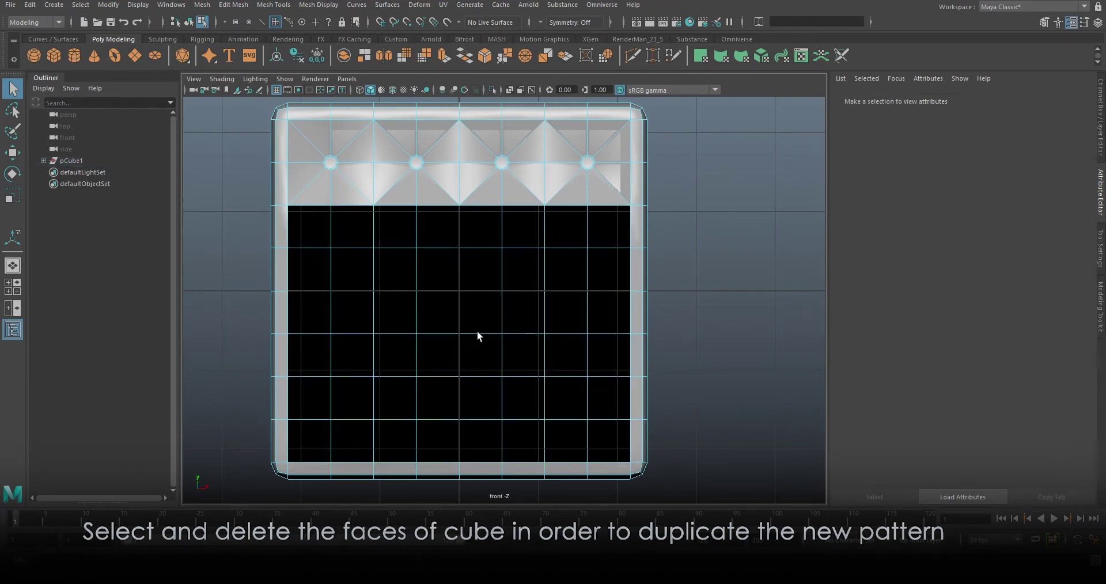
key(F8)
click(463, 183)
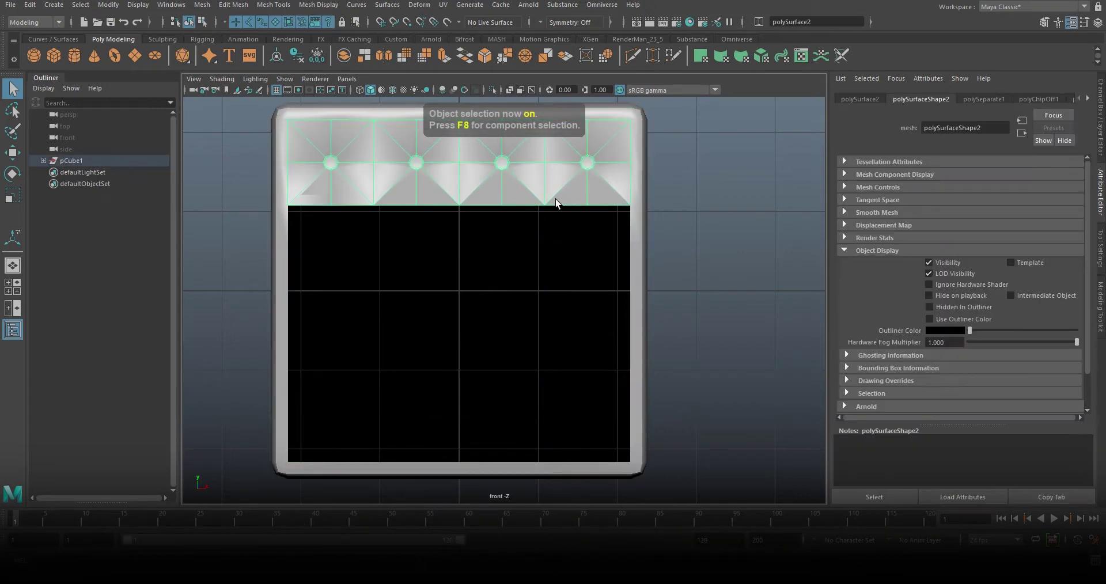
Duplicate the tufted strip and vertex-snap the copy one row lower to fill the bottom row.
key(w)
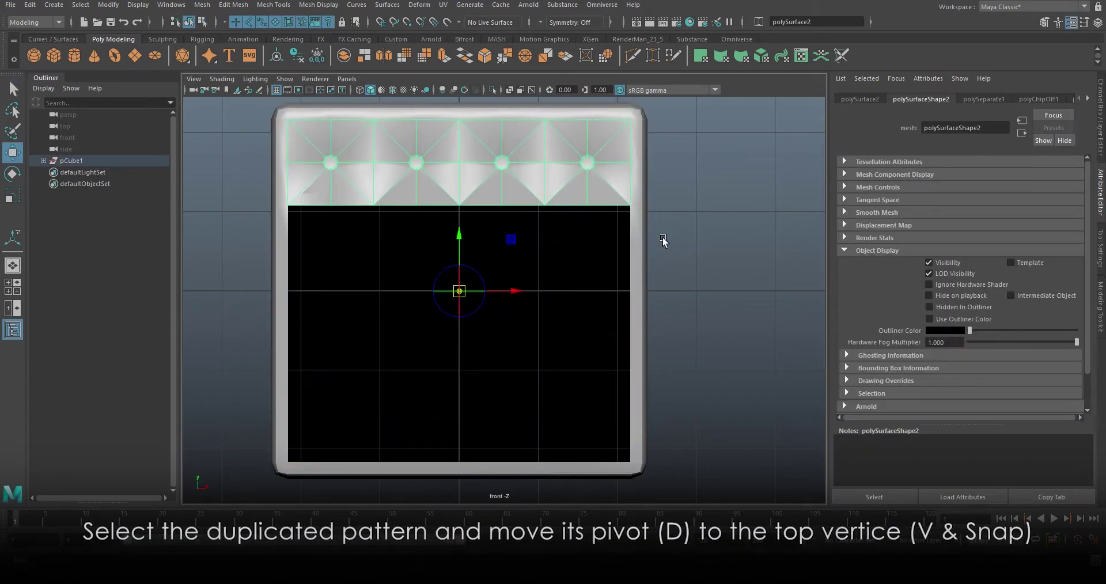
alt+middle_drag(702, 242, 726, 247)
mouse_move(485, 247)
mouse_down()
mouse_move(484, 124)
mouse_move(503, 234)
mouse_up()
scroll(722, 287, down, 2)
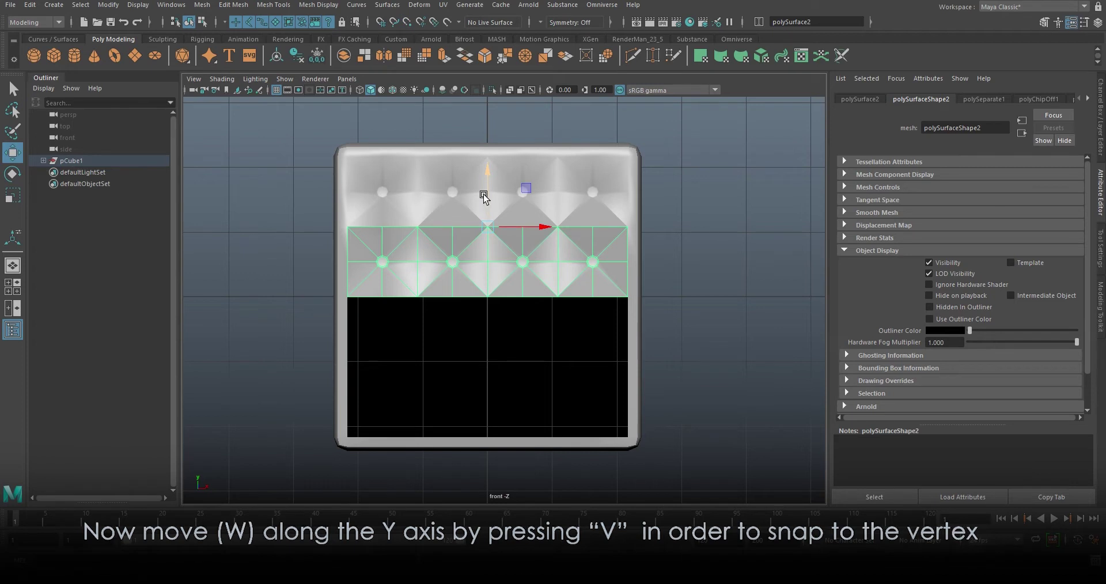
key(ctrl+d)
drag(484, 196, 483, 364)
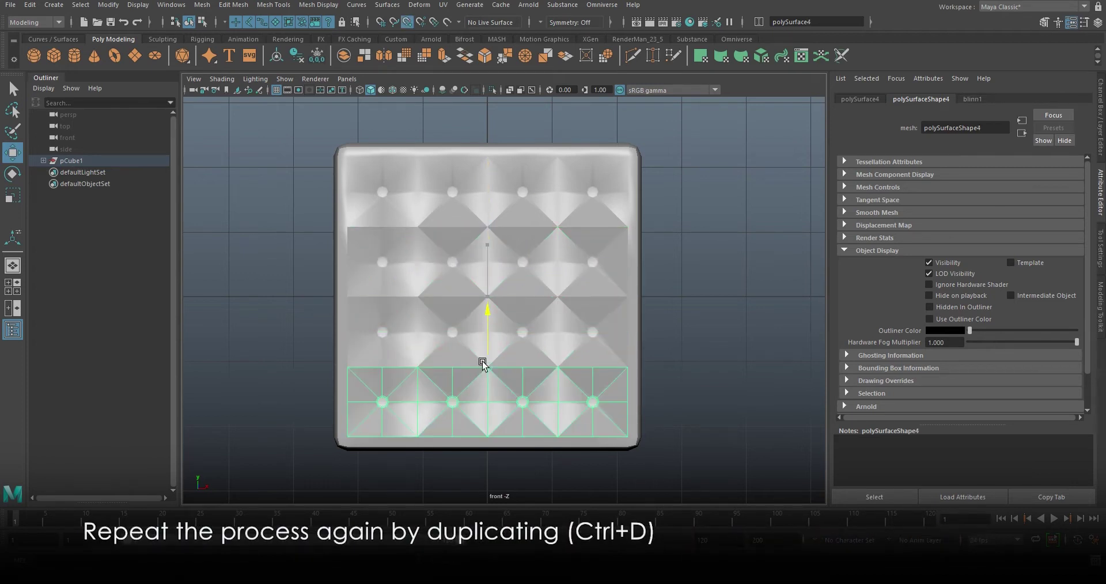
key(F8)
key(F8)
Combine all the tufted strips into a single mesh, polySurface1.
click(694, 366)
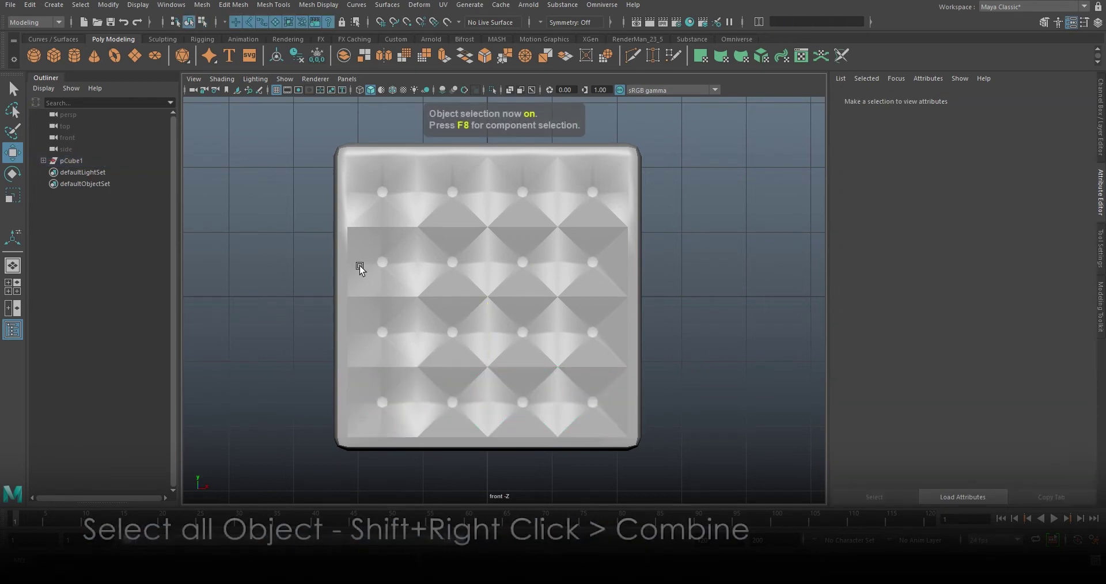
scroll(359, 266, down, 3)
drag(349, 198, 678, 364)
shift+right_click(578, 291)
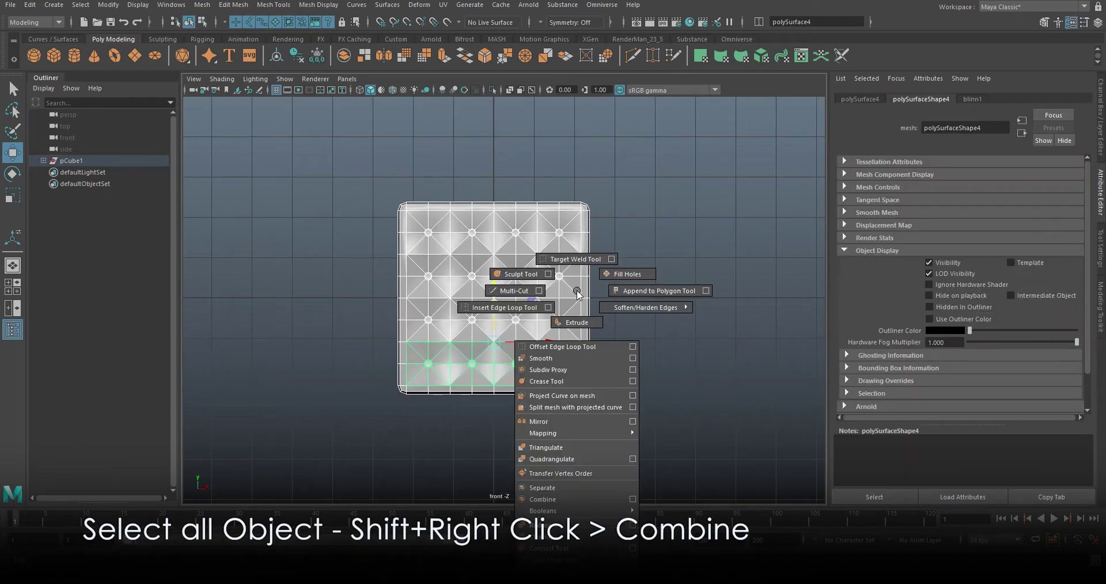
click(588, 501)
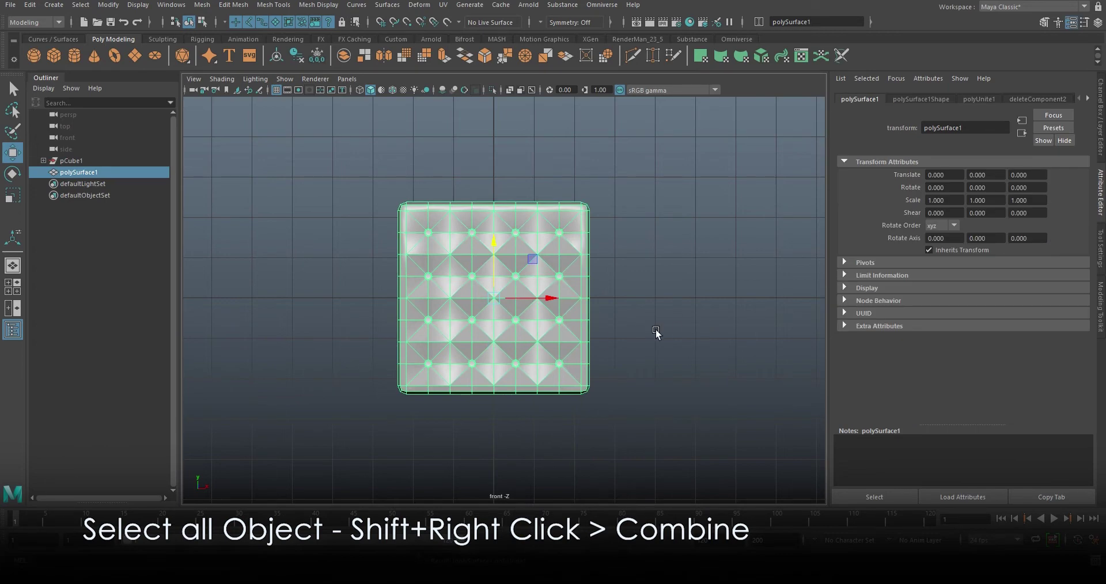
Merge all overlapping vertices of the combined mesh at a 0.001 threshold.
key(F9)
drag(345, 169, 640, 346)
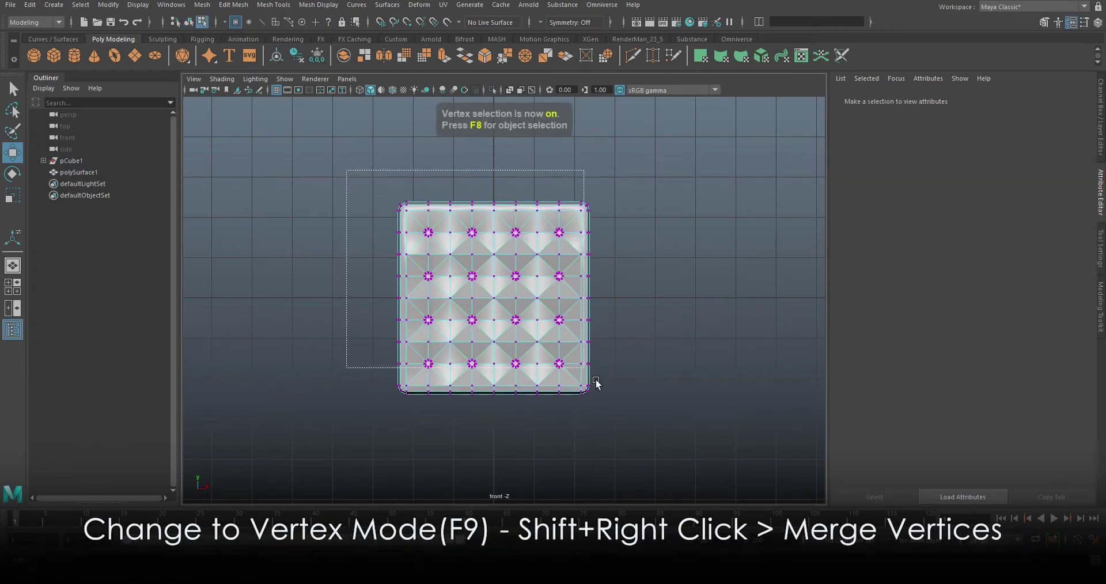
scroll(672, 401, up, 2)
shift+right_drag(680, 241, 732, 220)
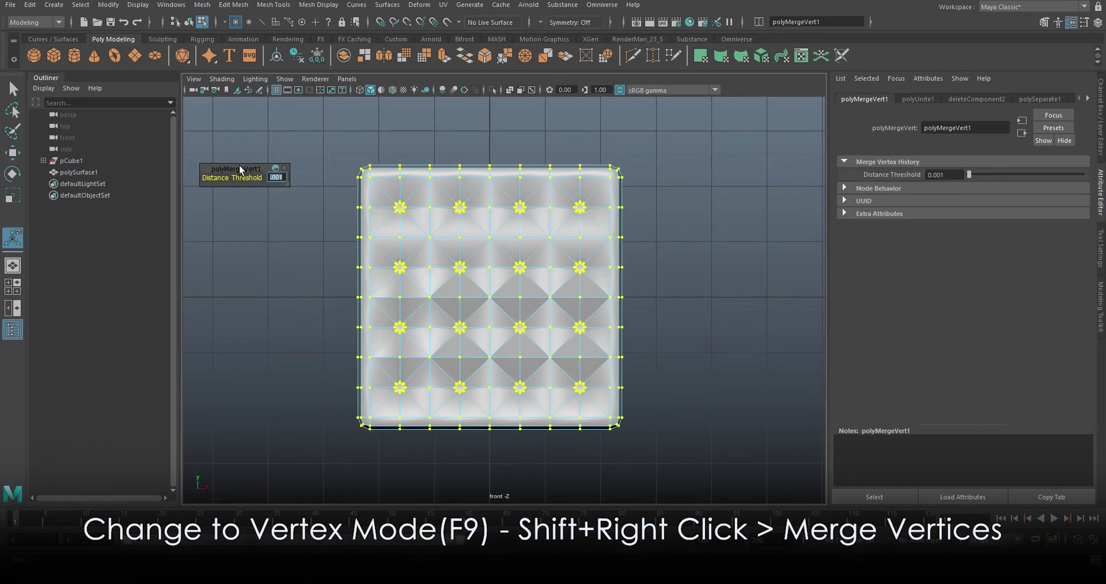
key(F8)
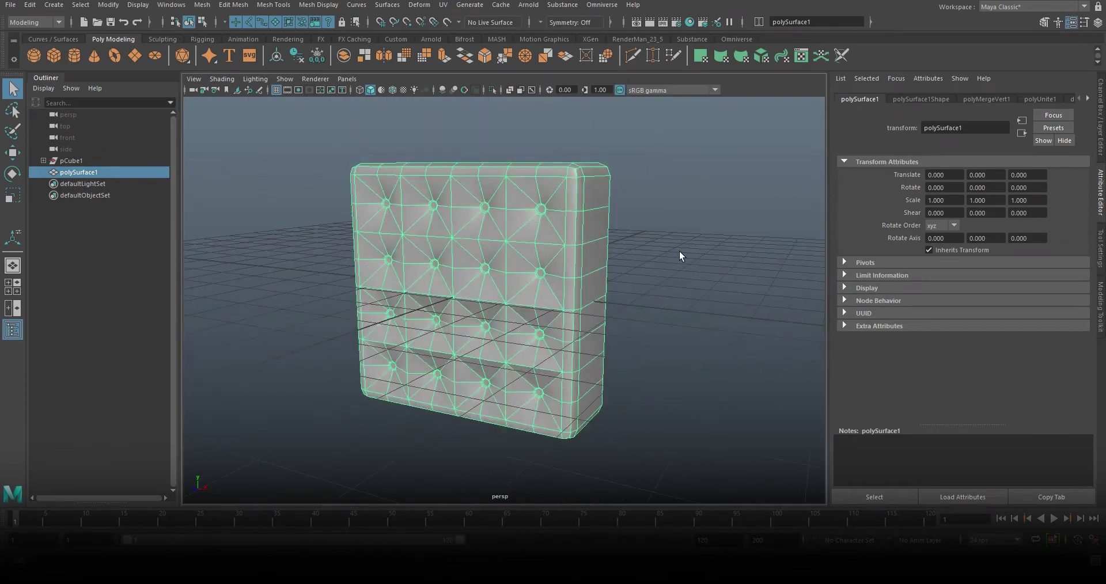
click(675, 253)
mouse_move(661, 318)
alt+mouse_down()
mouse_move(694, 337)
mouse_move(662, 306)
alt+mouse_up()
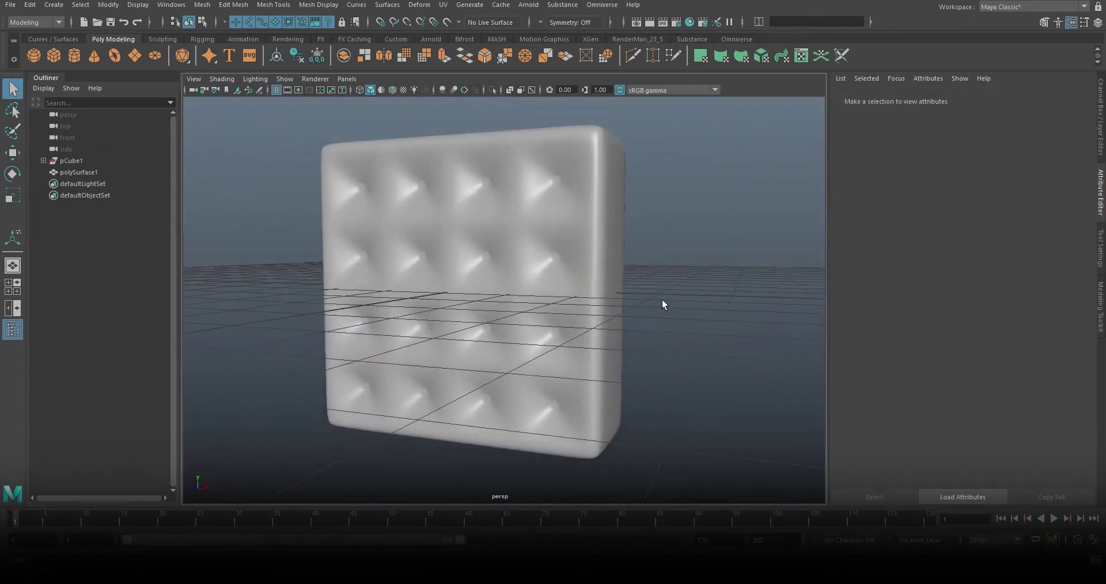
Select the octagonal centre face of the top-left button on the cushion.
click(601, 226)
scroll(378, 192, up, 5)
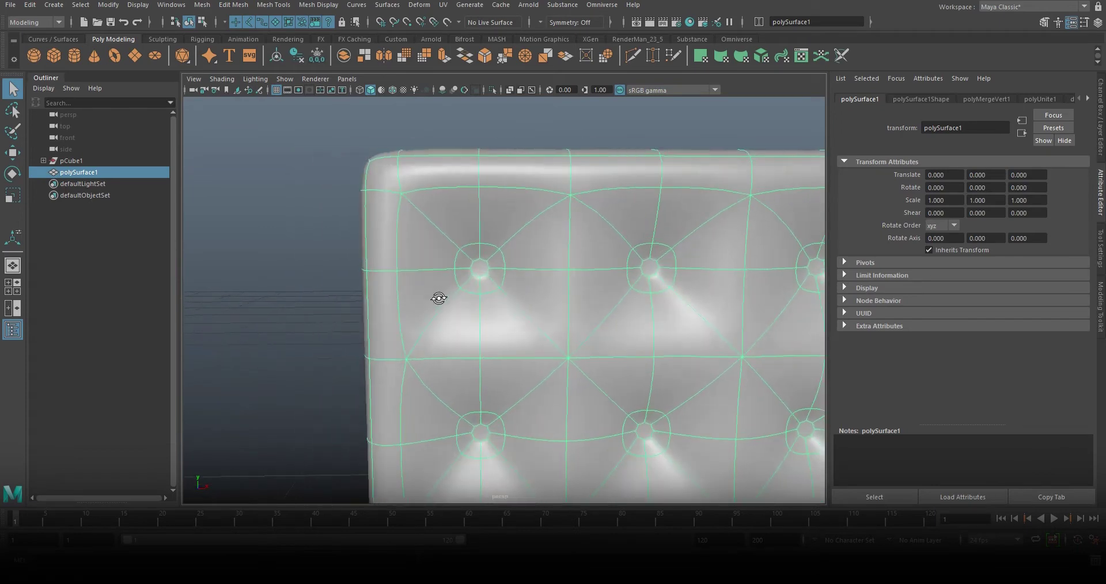
scroll(437, 299, up, 3)
key(F11)
click(445, 267)
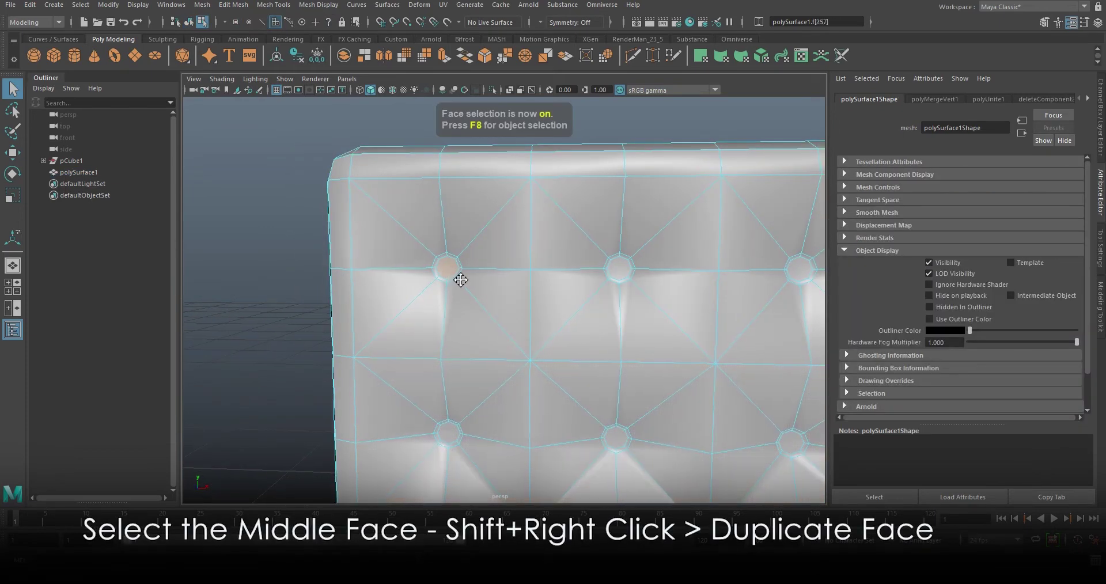
alt+middle_drag(460, 276, 451, 285)
Duplicate that face into its own object, polySurface6.
shift+right_click(437, 268)
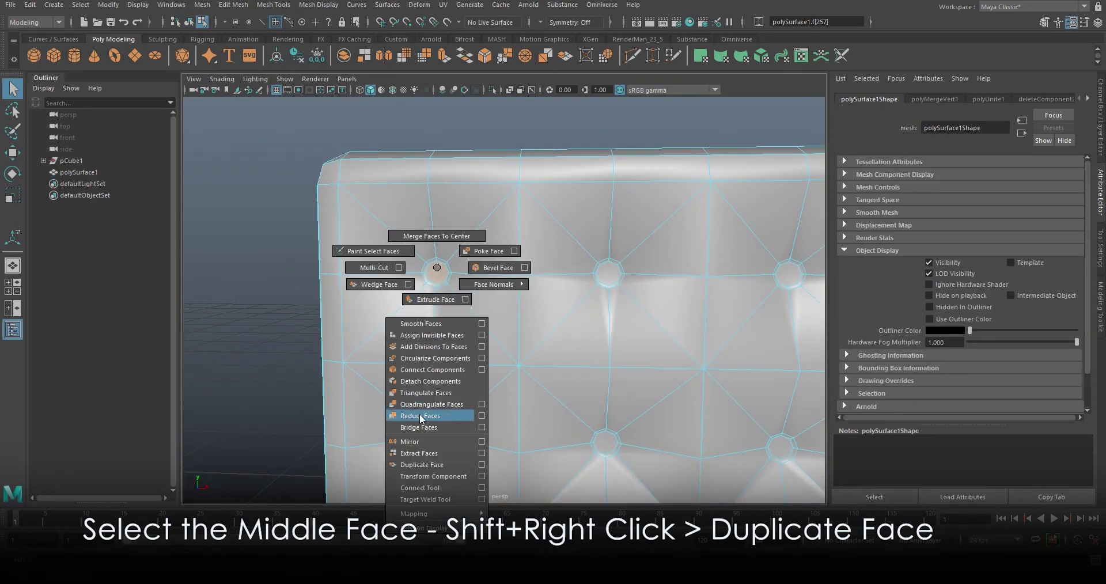
click(435, 465)
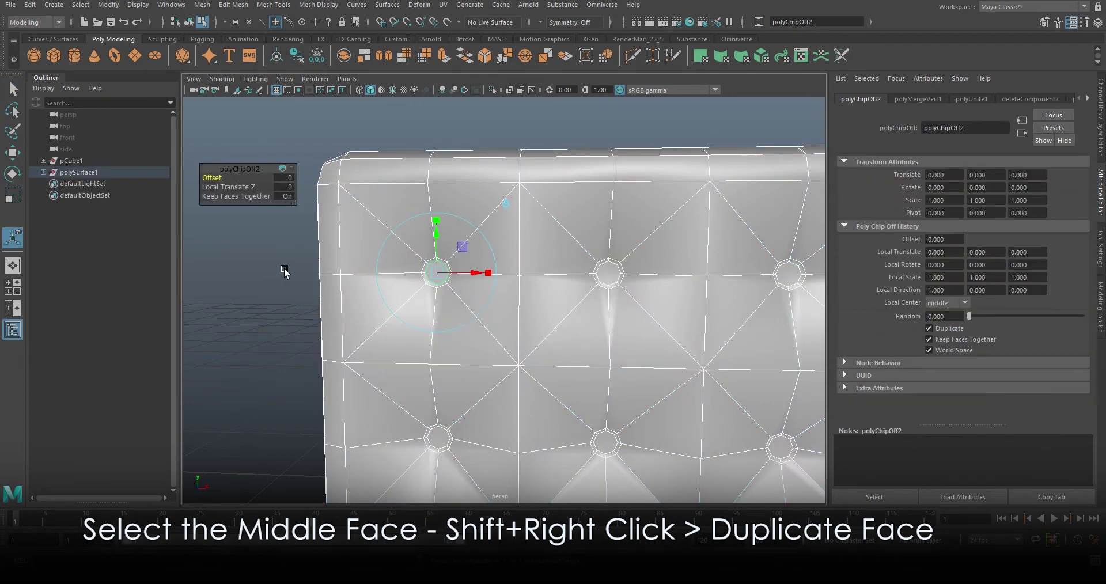
key(q)
scroll(425, 266, up, 3)
click(425, 267)
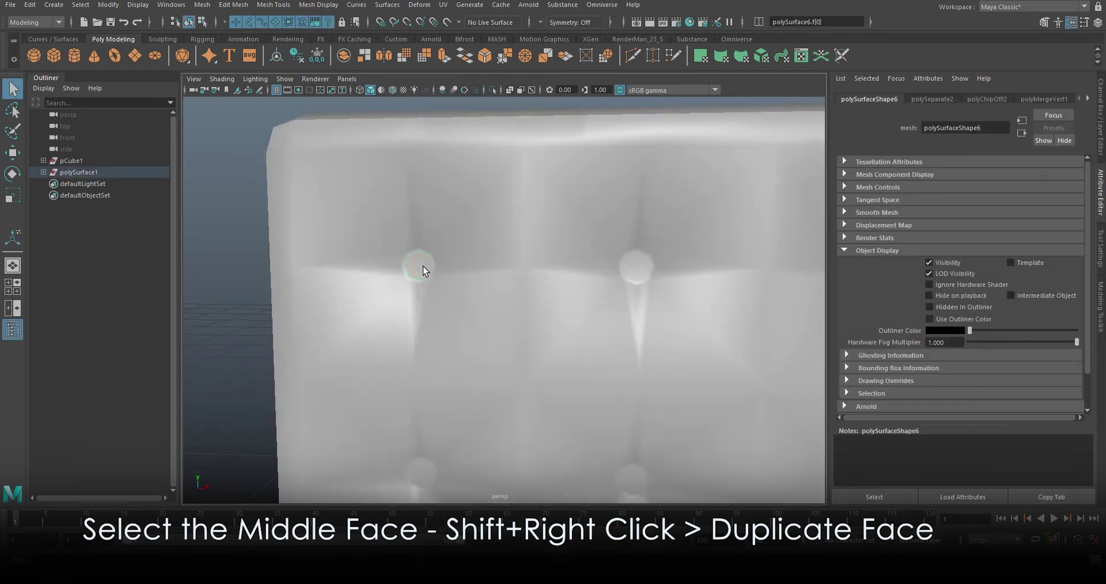
key(F8)
key(space)
In wireframe, multi-cut a new edge across the duplicated button face.
key(f)
key(space)
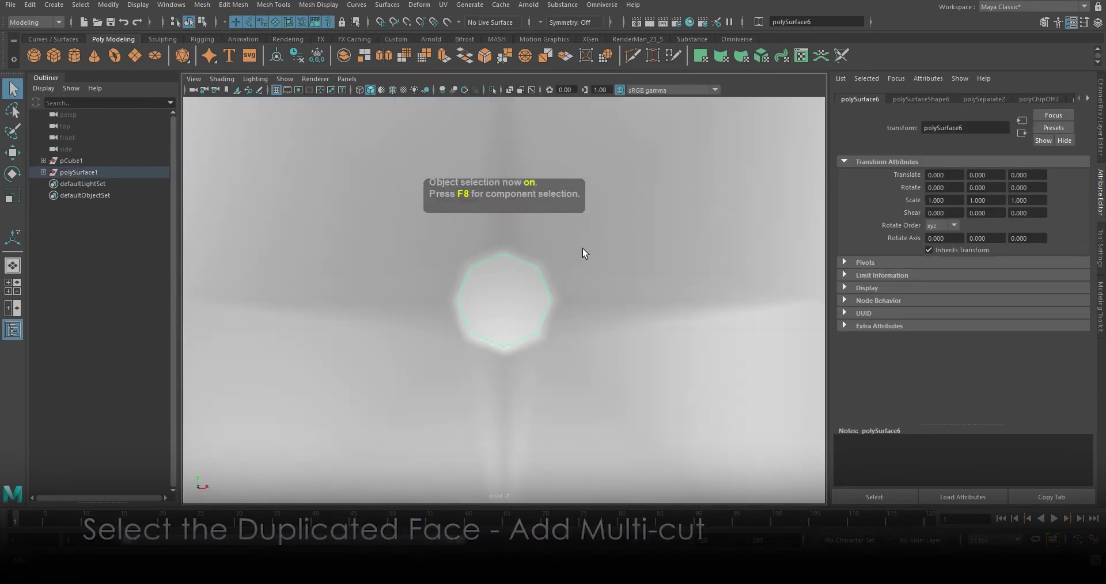
key(4)
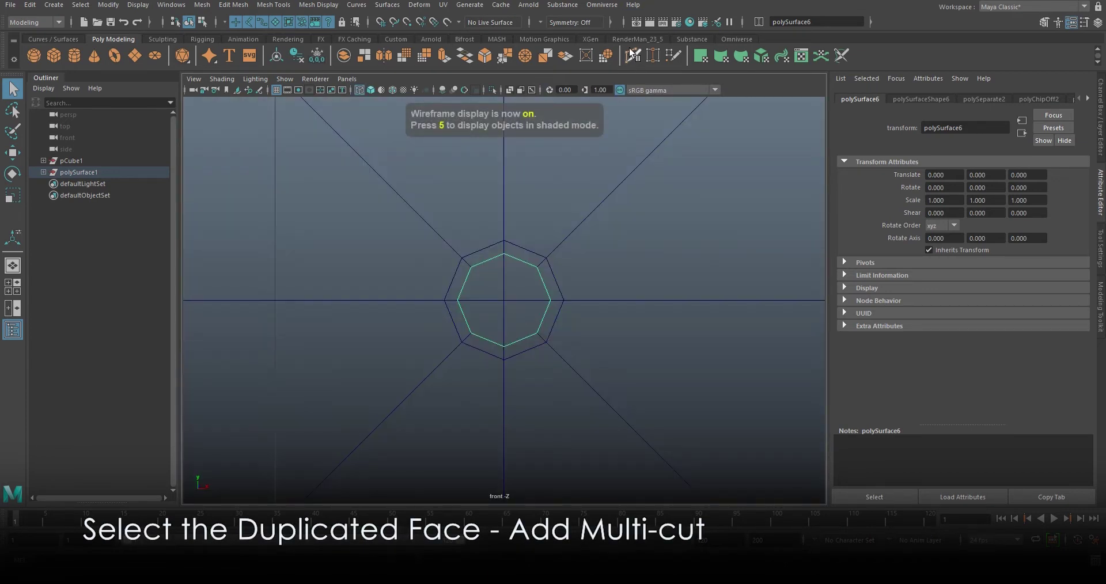
click(632, 52)
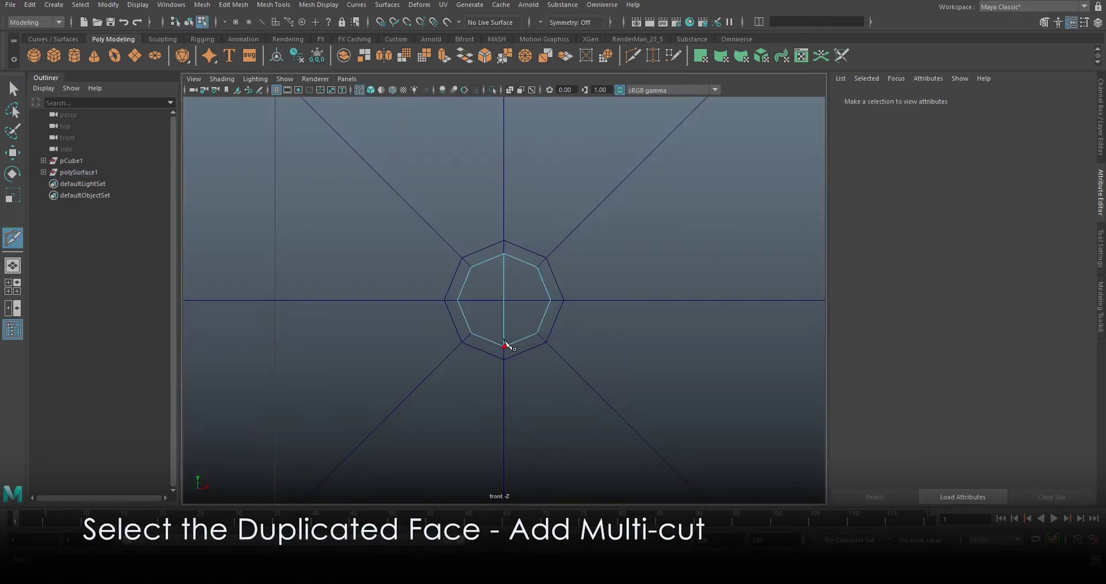
click(549, 298)
key(q)
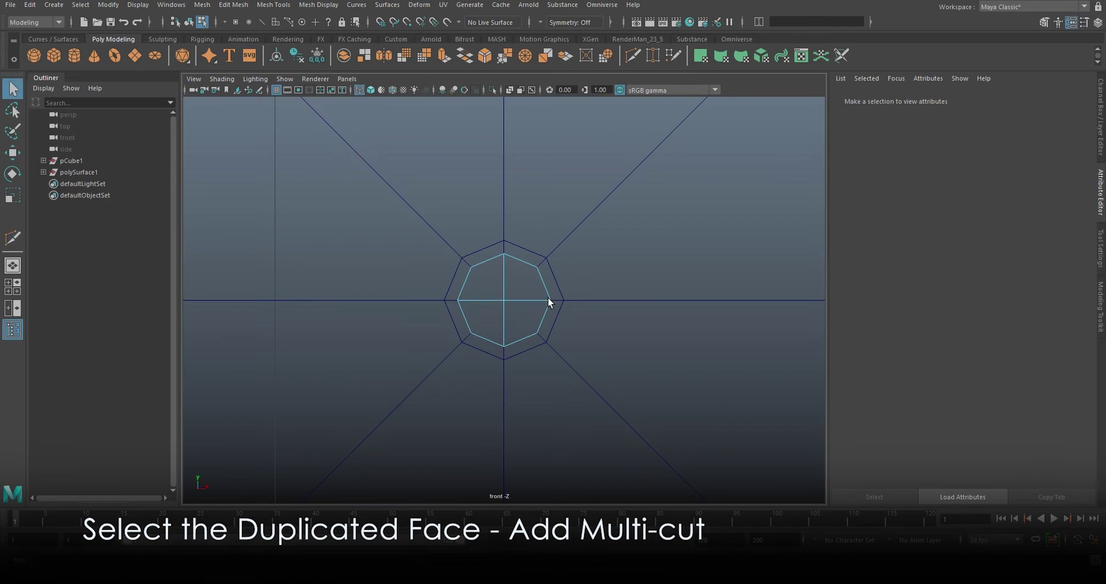
key(F8)
key(space)
key(space)
key(f)
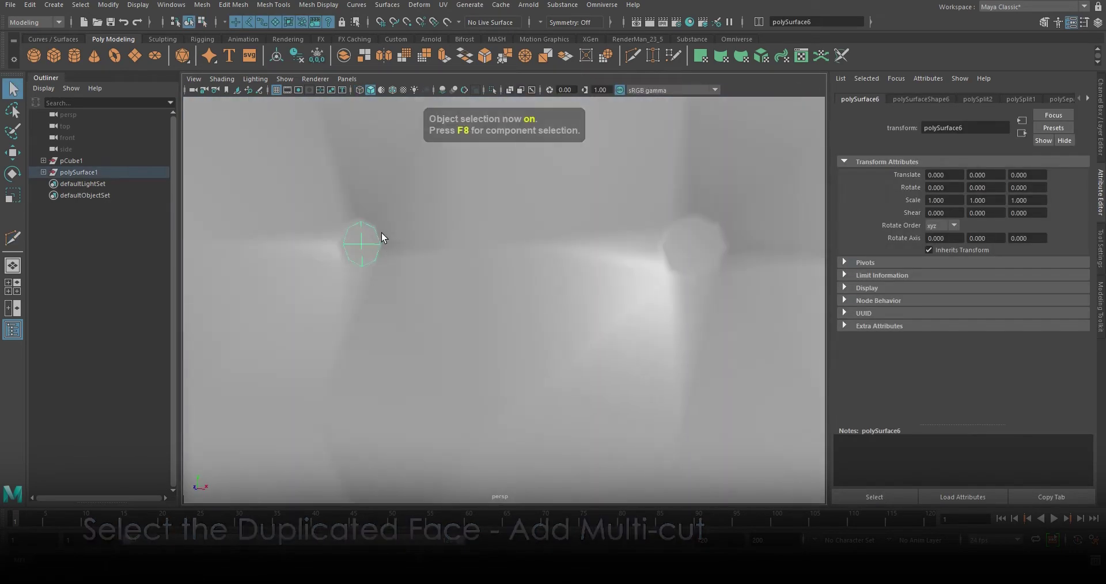
Extrude the button face outward along its local Z axis.
key(ctrl+e)
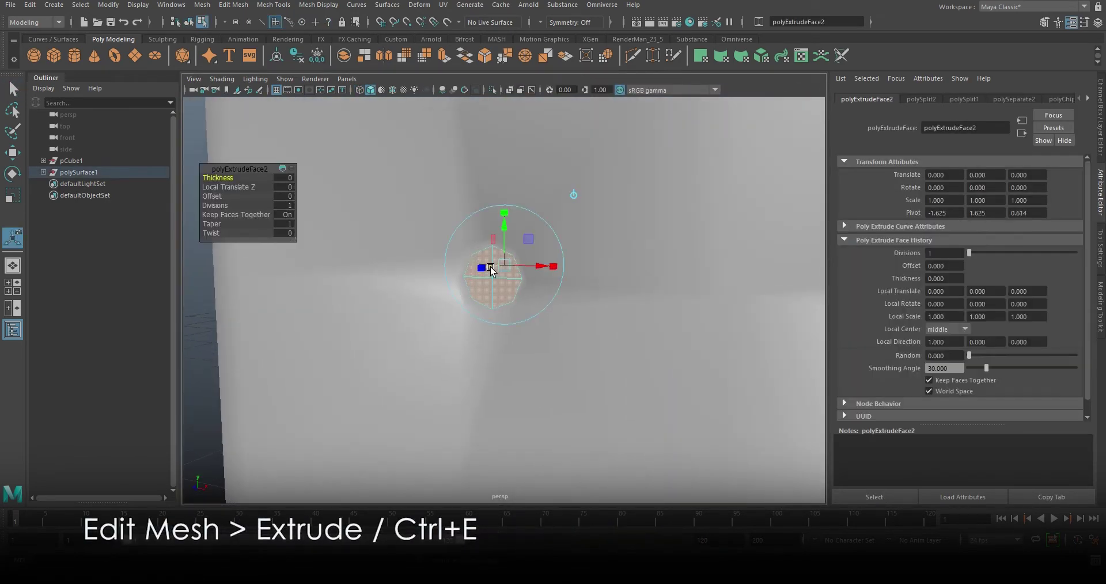
drag(236, 187, 249, 198)
text(.01)
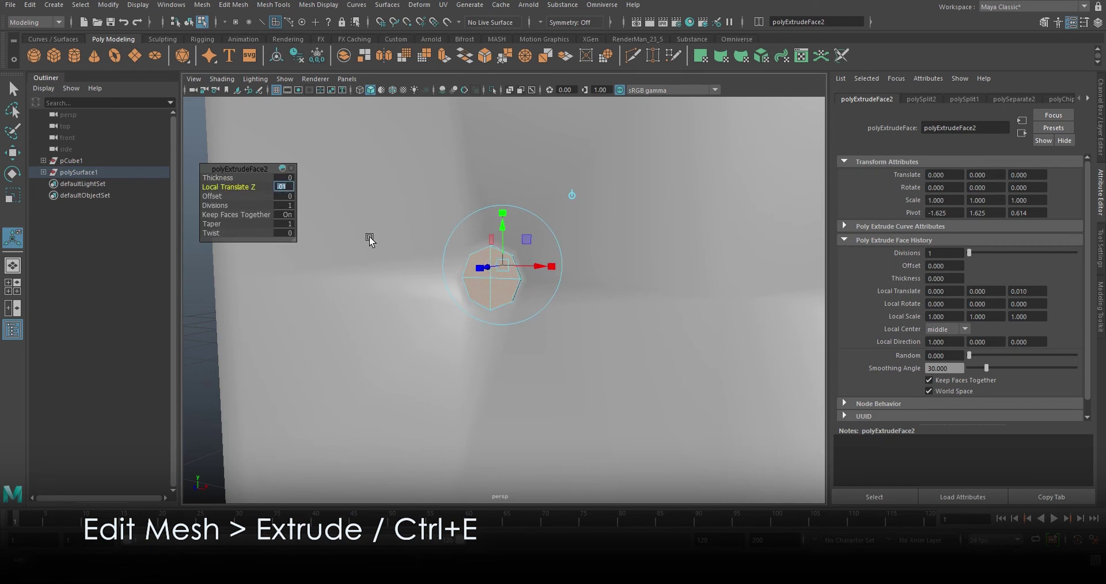
key(Return)
text(.05)
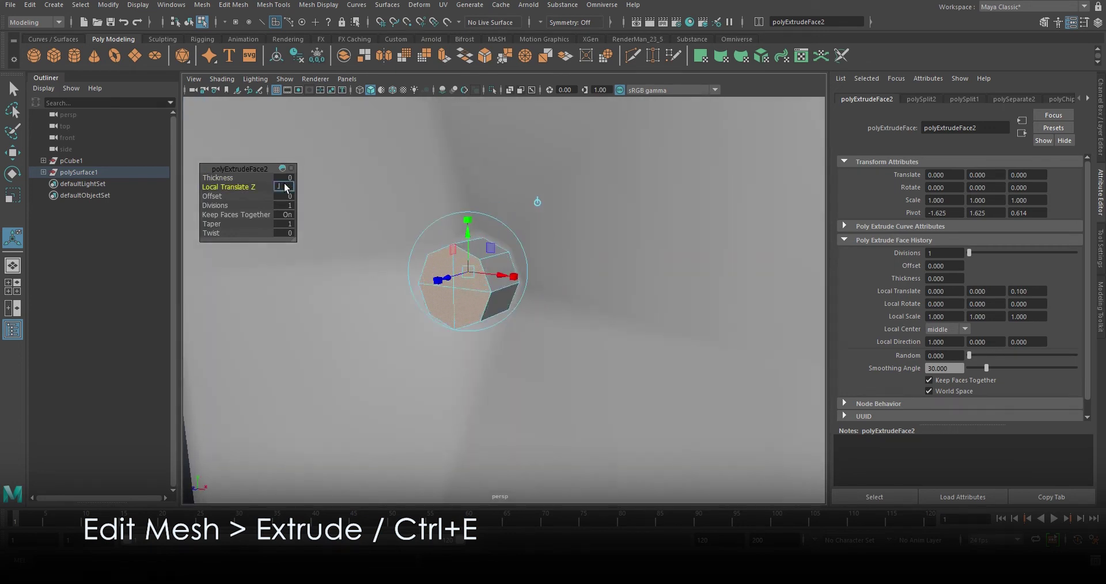
key(Return)
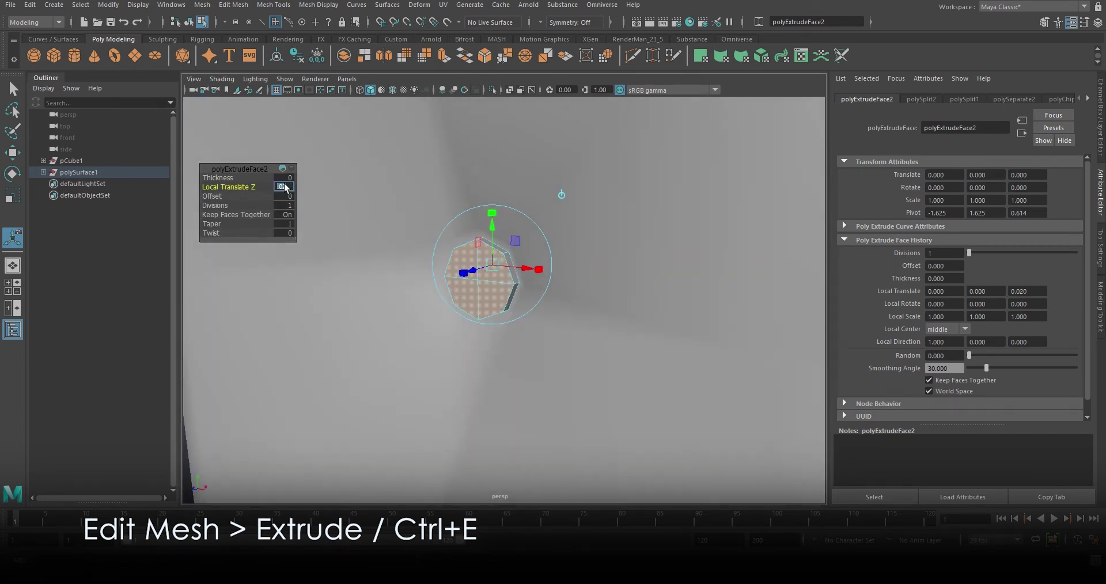
Extrude the face a second time and inset it with an offset to form the button rim.
key(ctrl+e)
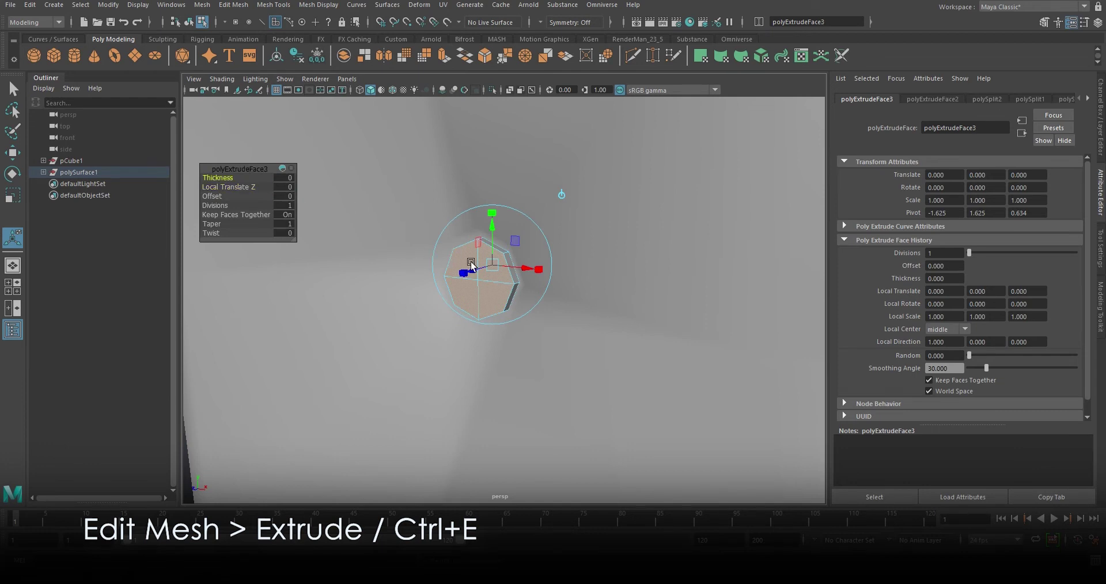
drag(472, 265, 465, 268)
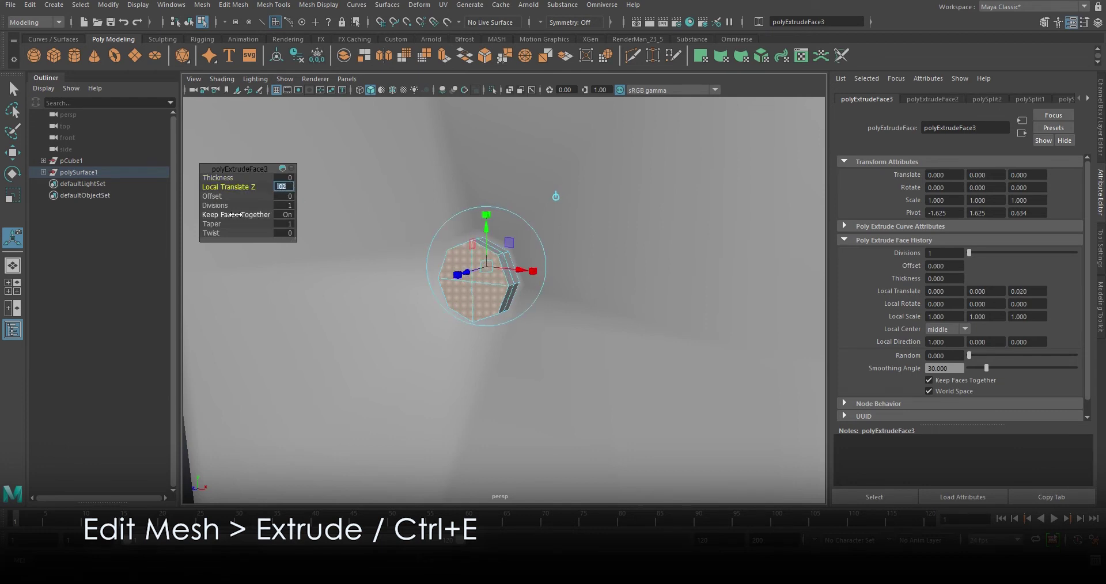
drag(382, 261, 373, 255)
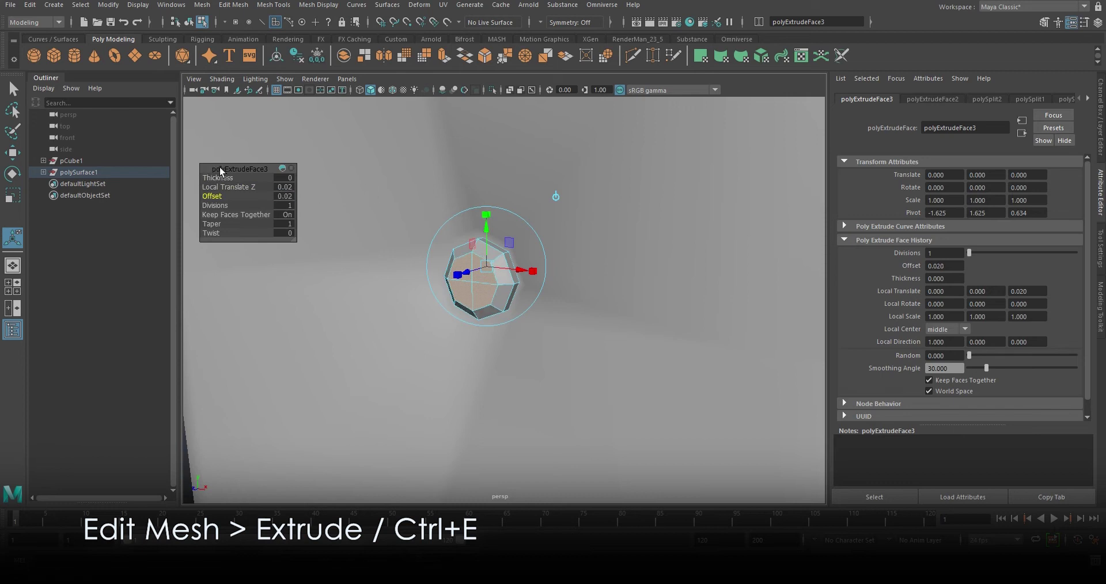
key(F8)
Preview the button smoothed with display mode 3 and reselect it on the cushion.
key(3)
alt+drag(537, 282, 577, 262)
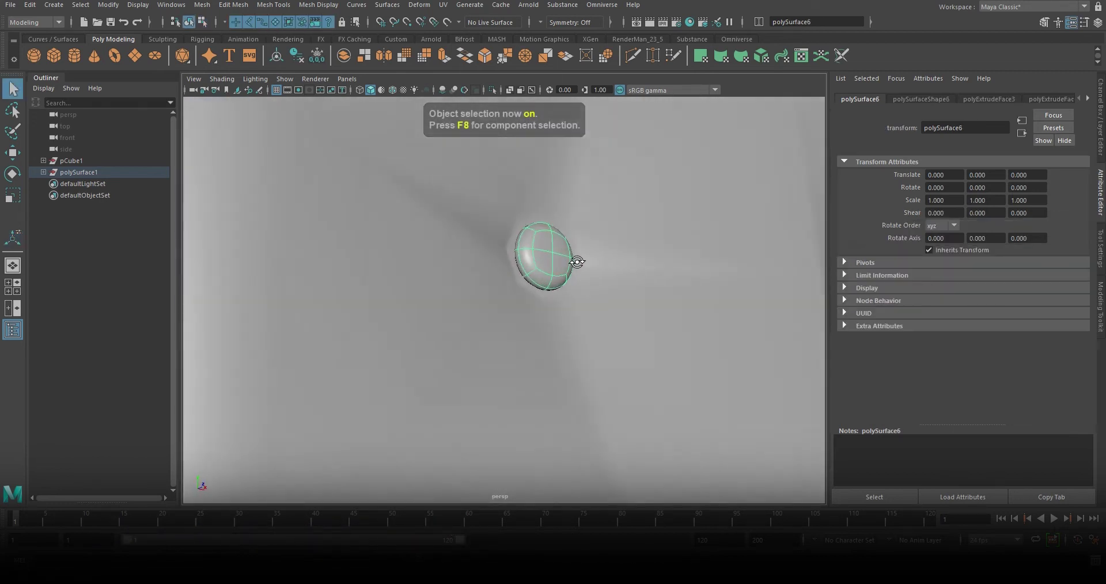
scroll(492, 322, down, 10)
click(285, 151)
alt+drag(284, 151, 567, 338)
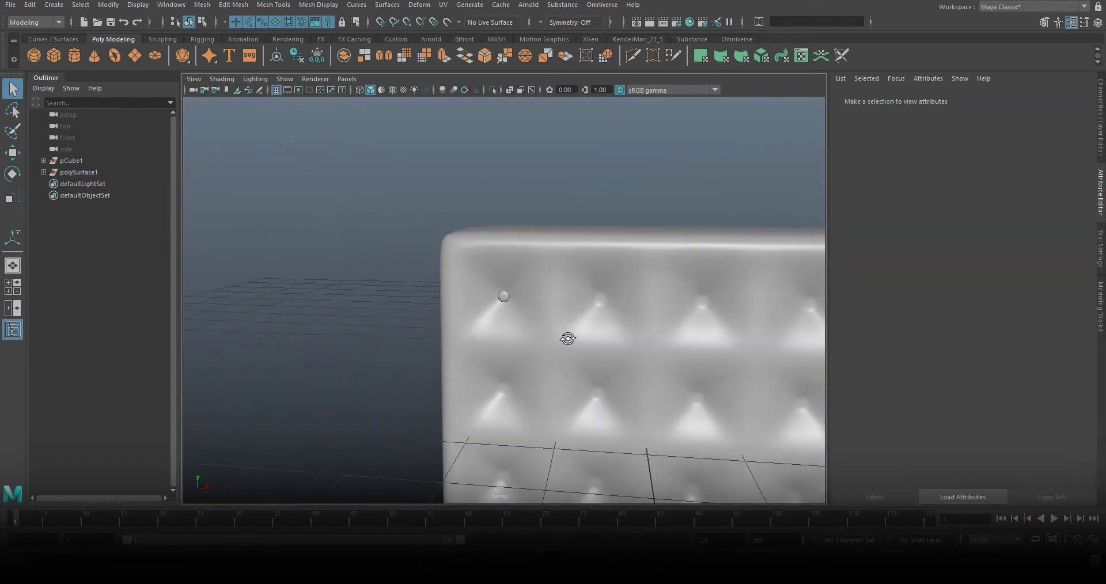
scroll(568, 339, down, 5)
scroll(598, 320, up, 5)
scroll(526, 327, up, 3)
scroll(548, 337, up, 2)
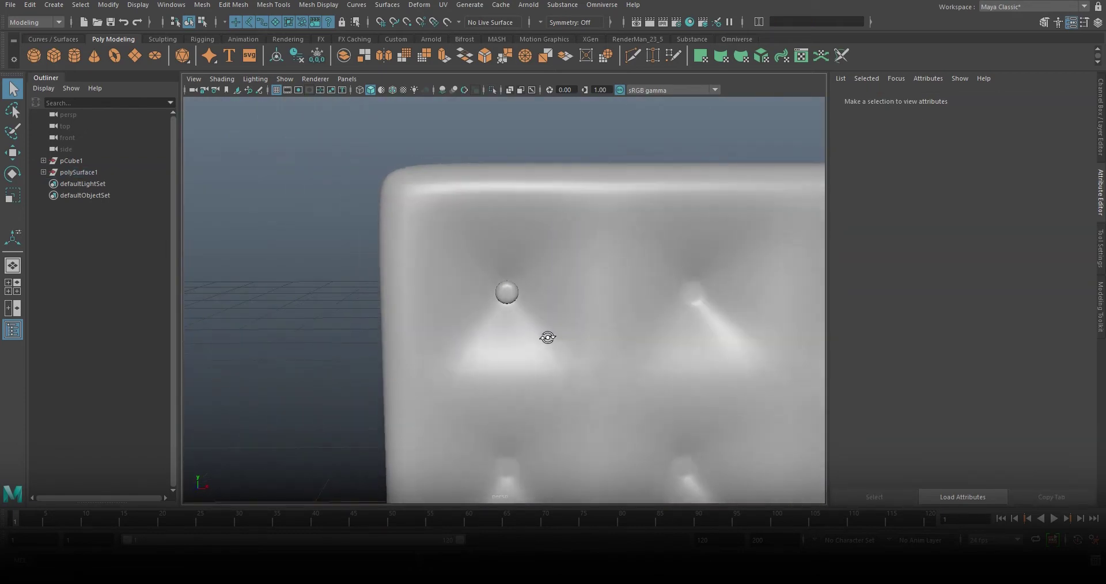
scroll(513, 314, up, 3)
click(509, 297)
scroll(508, 311, down, 4)
Copy the button rightward onto each top-row tuft, then select all four top-row buttons.
key(space)
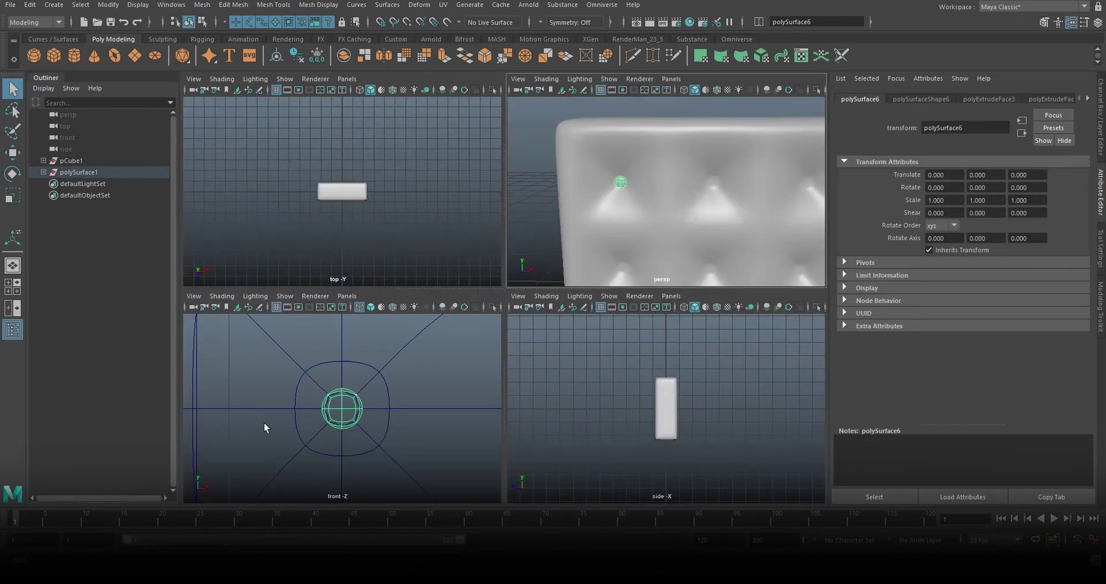
key(space)
scroll(547, 317, down, 5)
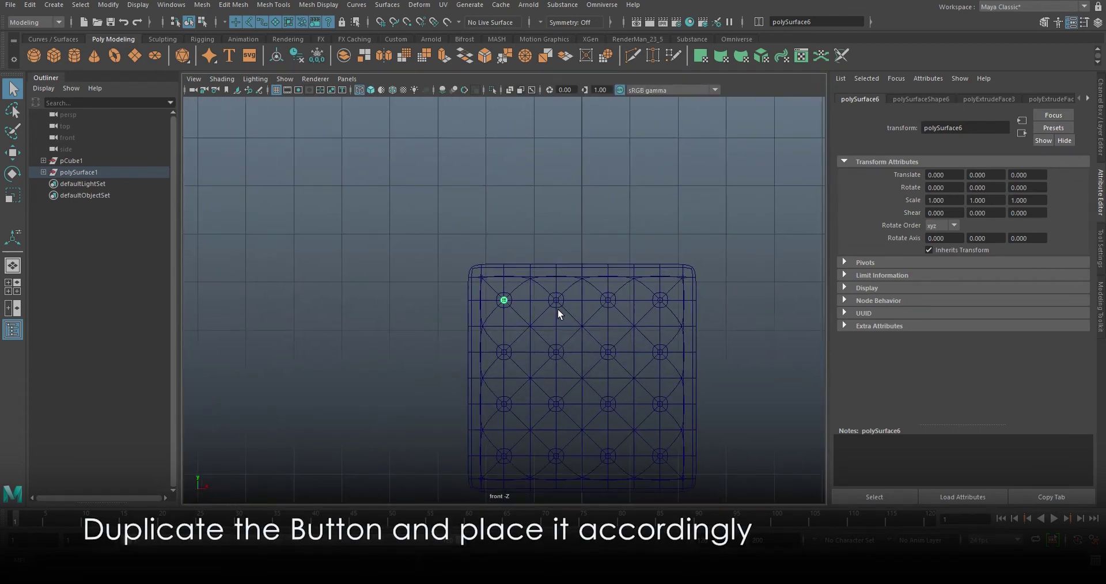
scroll(518, 303, up, 3)
scroll(438, 288, up, 1)
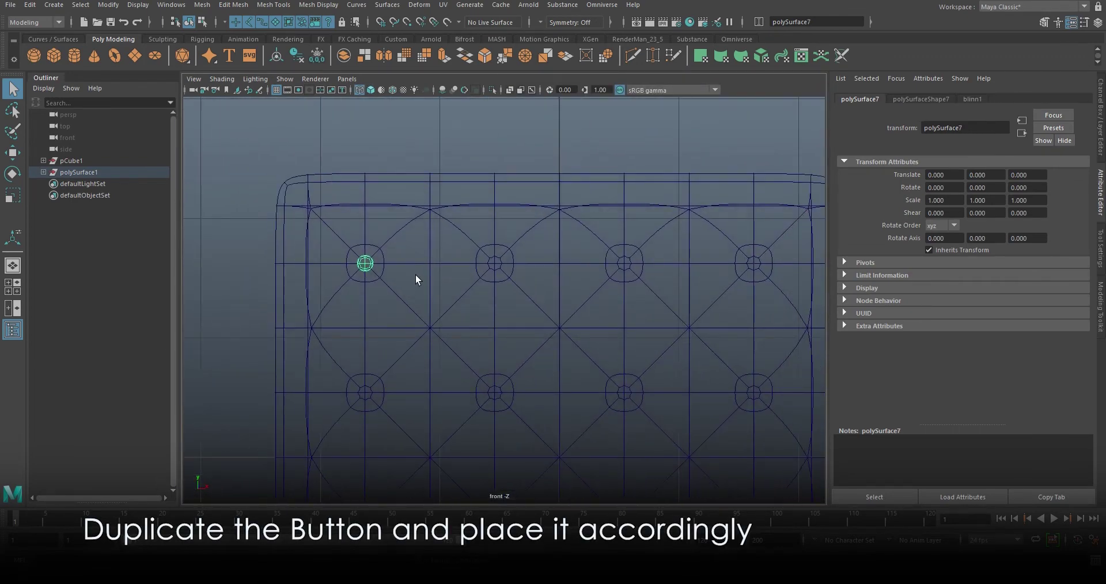
key(w)
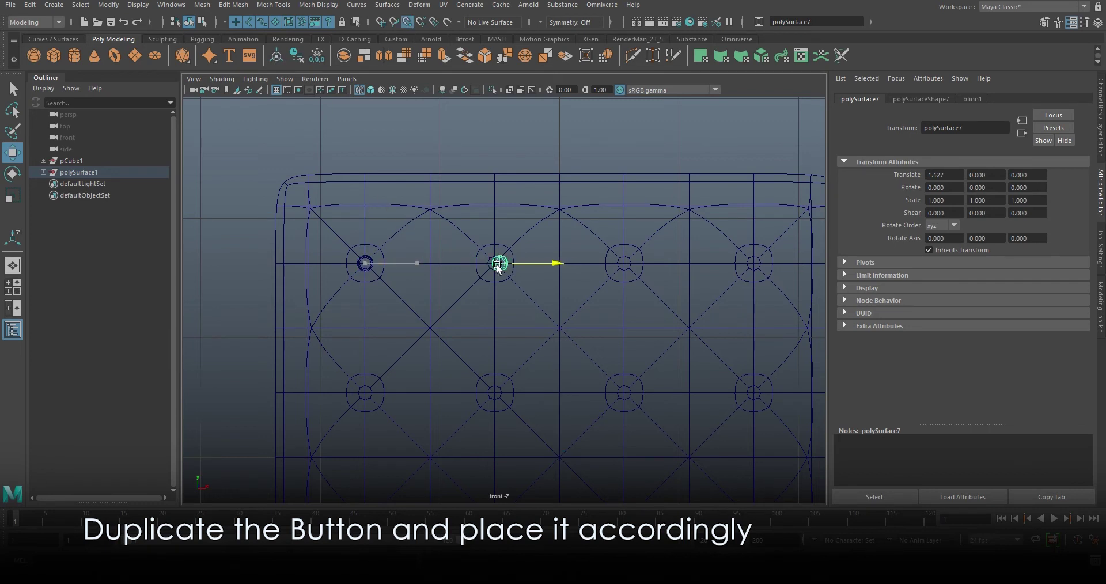
alt+middle_drag(542, 291, 470, 278)
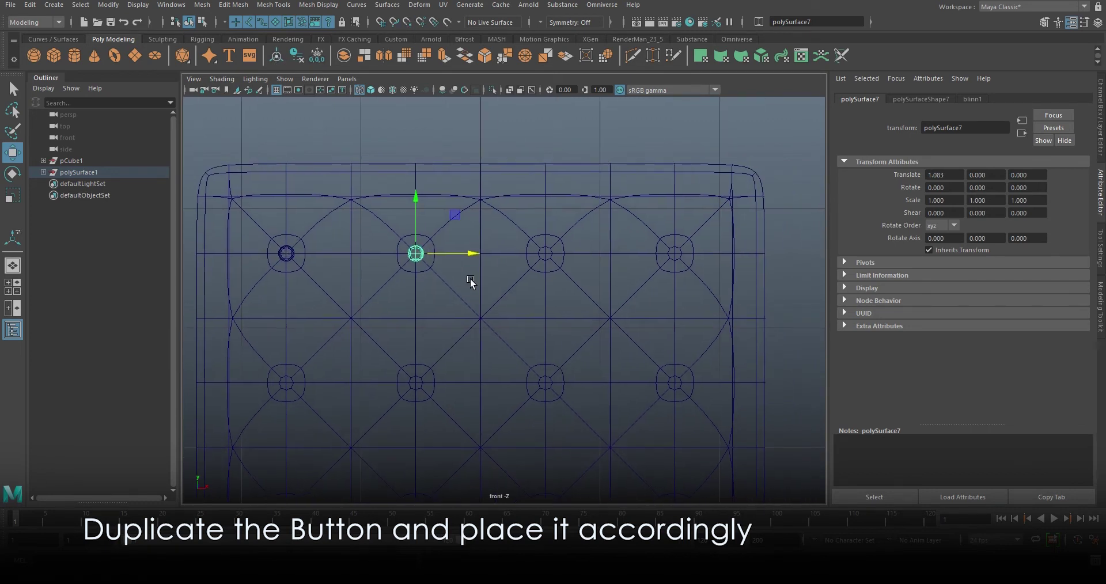
key(shift+d)
key(shift+d)
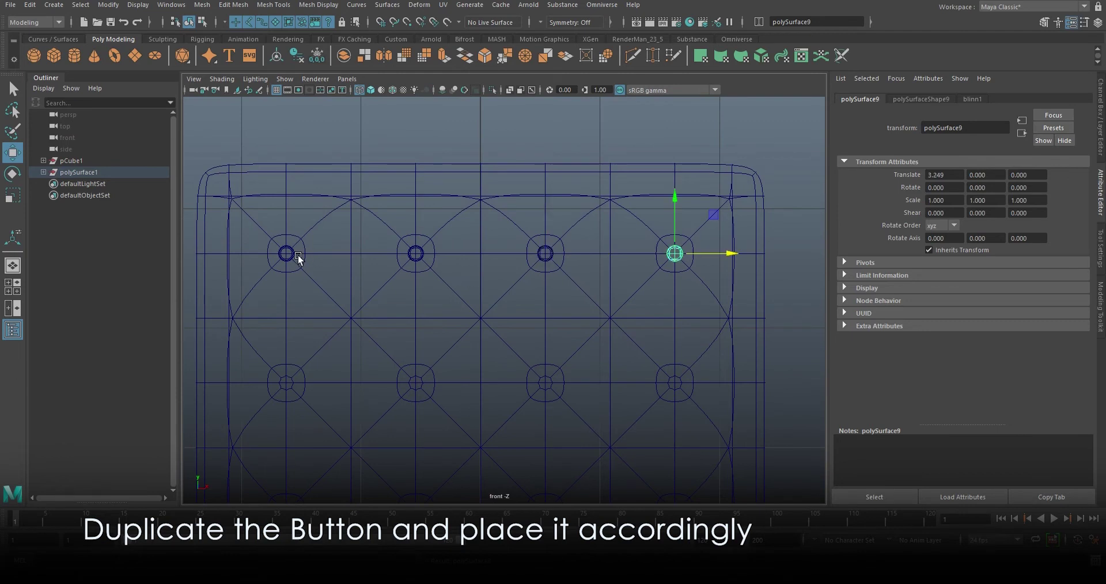
key(Left)
key(Left)
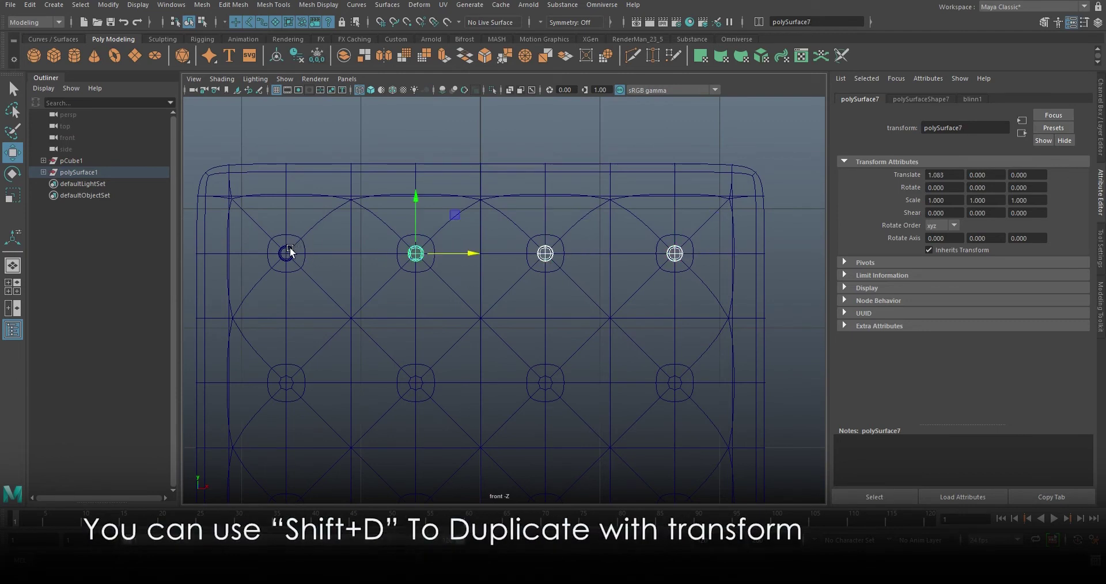
key(Left)
Combine the four top-row buttons into one object and copy the row down onto the next tufts.
shift+right_click(286, 256)
shift+right_drag(286, 487, 294, 461)
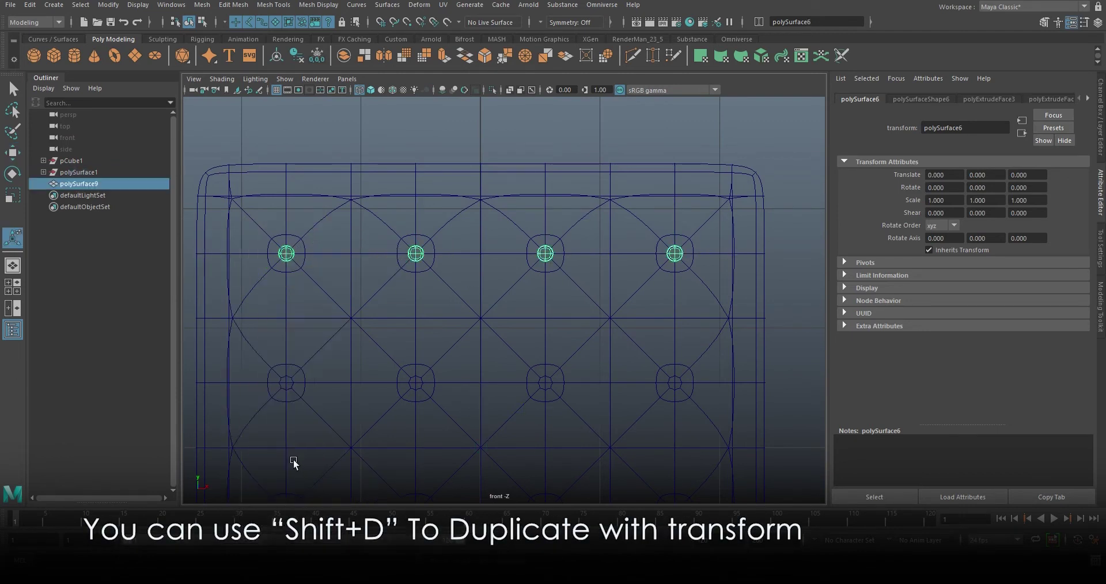
key(w)
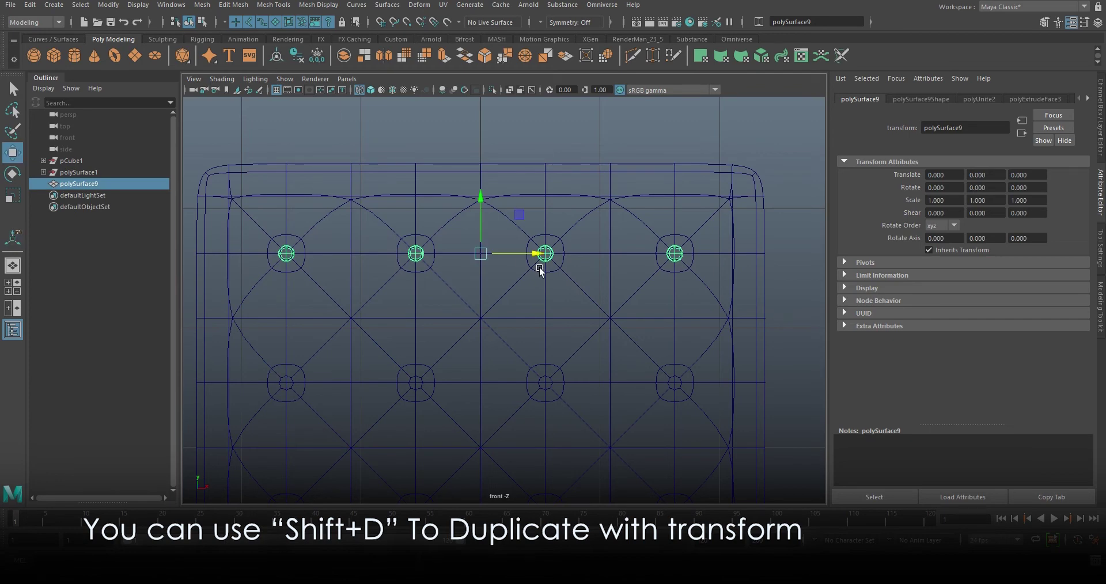
key(ctrl+d)
alt+middle_drag(496, 278, 508, 235)
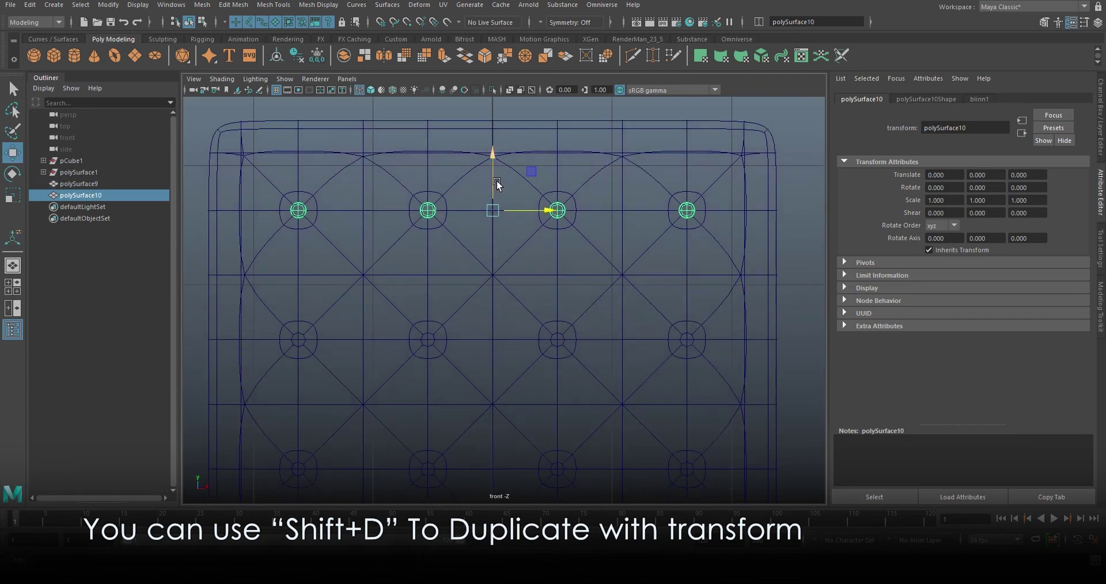
drag(493, 199, 484, 328)
alt+middle_drag(479, 399, 493, 310)
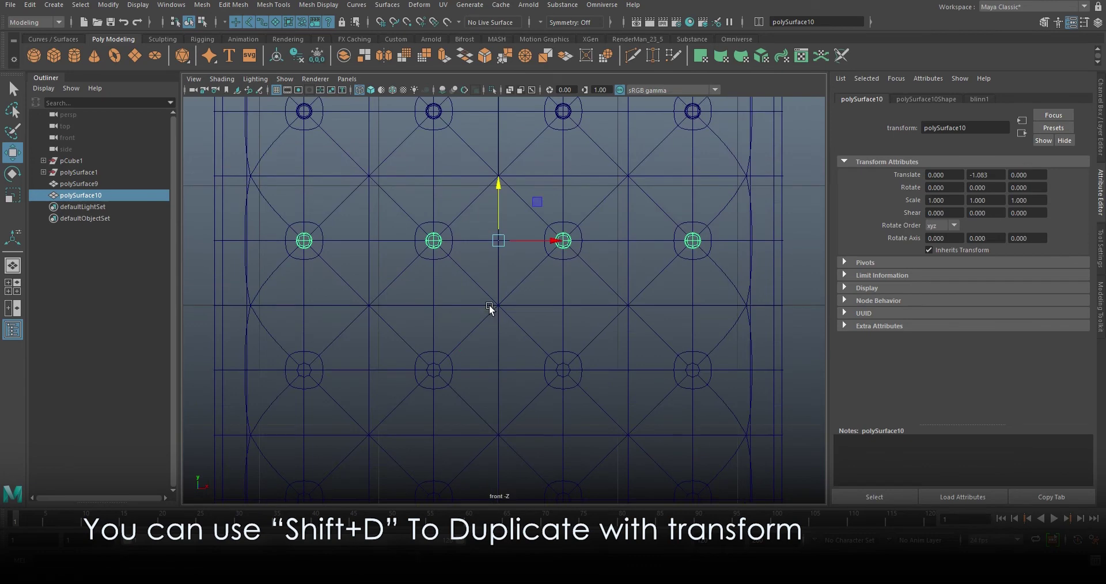
Repeat the row copy twice more downward to complete the 4×4 button grid.
key(shift+d)
alt+middle_drag(480, 427, 469, 301)
key(shift+d)
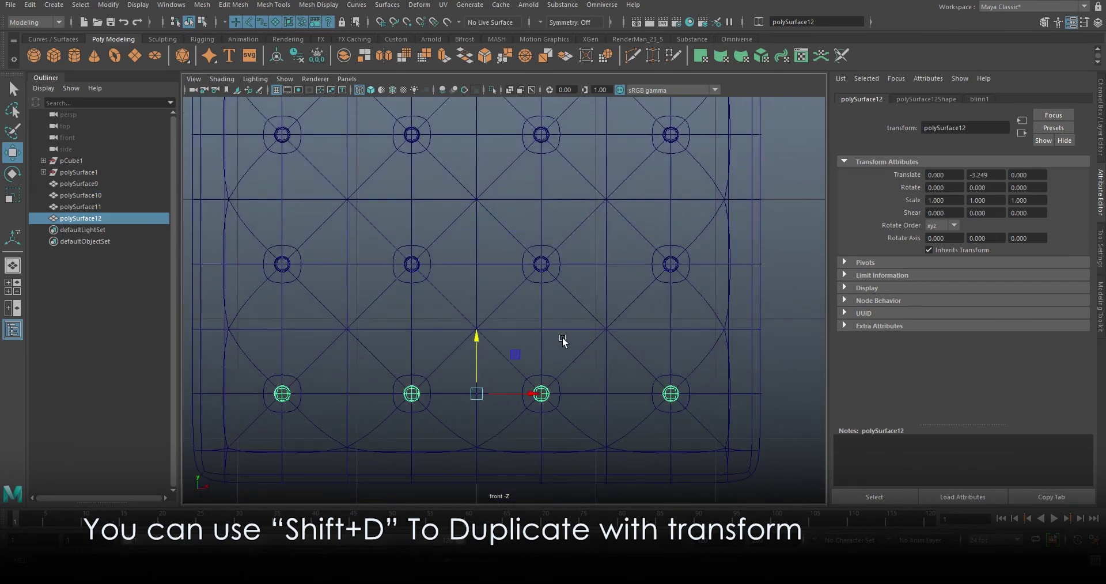
alt+middle_drag(563, 343, 630, 349)
scroll(630, 349, down, 5)
alt+middle_drag(657, 242, 711, 348)
Show the cushion shaded in the perspective view.
click(708, 343)
key(5)
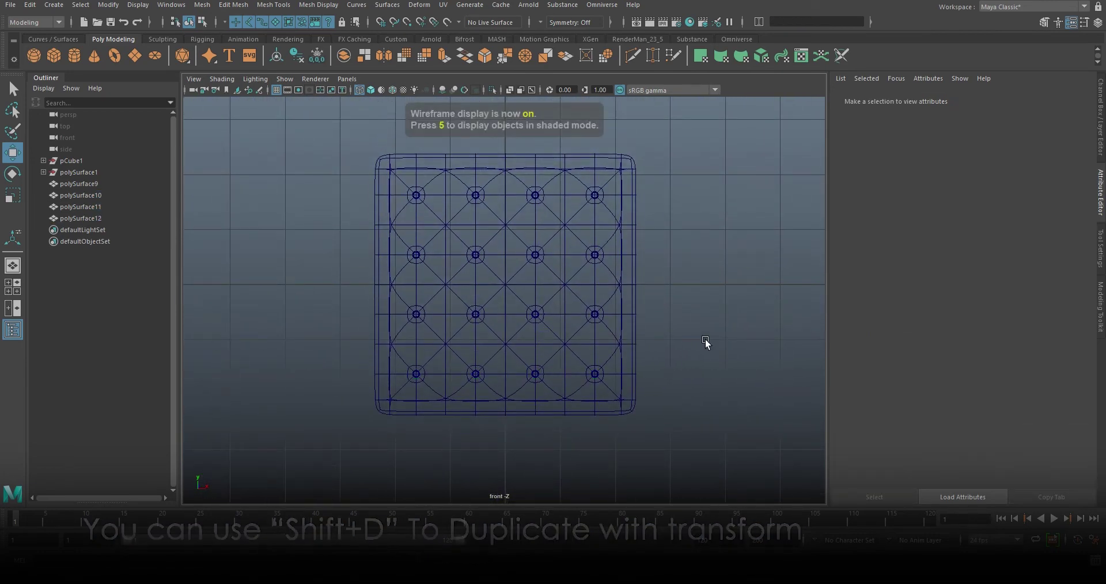
key(space)
key(space)
mouse_move(694, 309)
alt+mouse_down()
mouse_move(637, 323)
mouse_move(685, 318)
alt+mouse_up()
key(F8)
alt+middle_drag(685, 319, 632, 313)
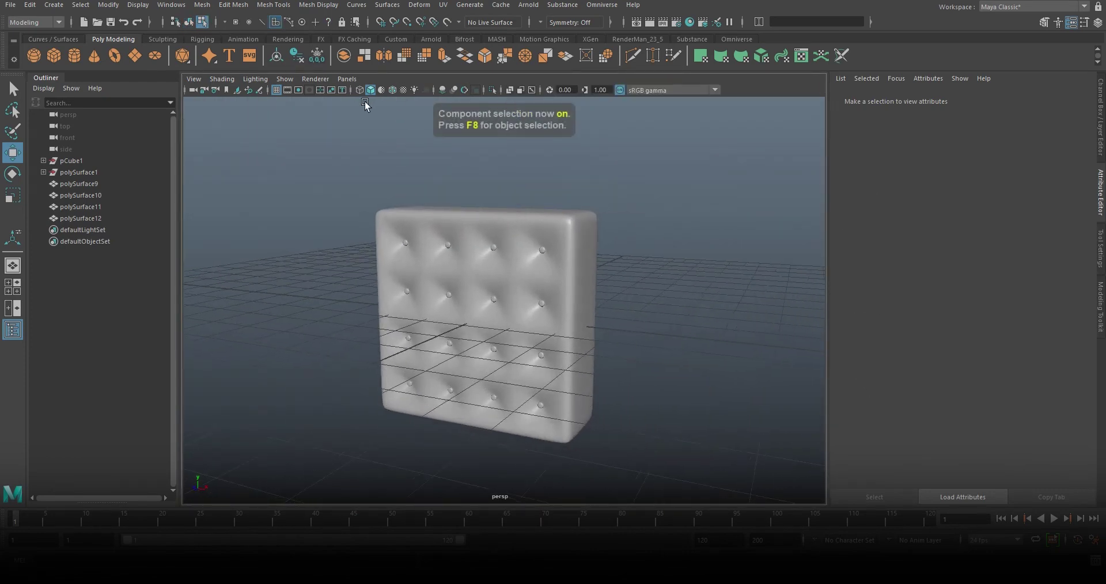
Hide the grid and multi-cut two edge loops near both edges of the cushion's narrow side.
click(278, 90)
mouse_move(667, 309)
alt+mouse_down()
mouse_move(729, 310)
mouse_move(674, 305)
mouse_move(538, 349)
alt+mouse_up()
click(588, 302)
scroll(538, 348, up, 2)
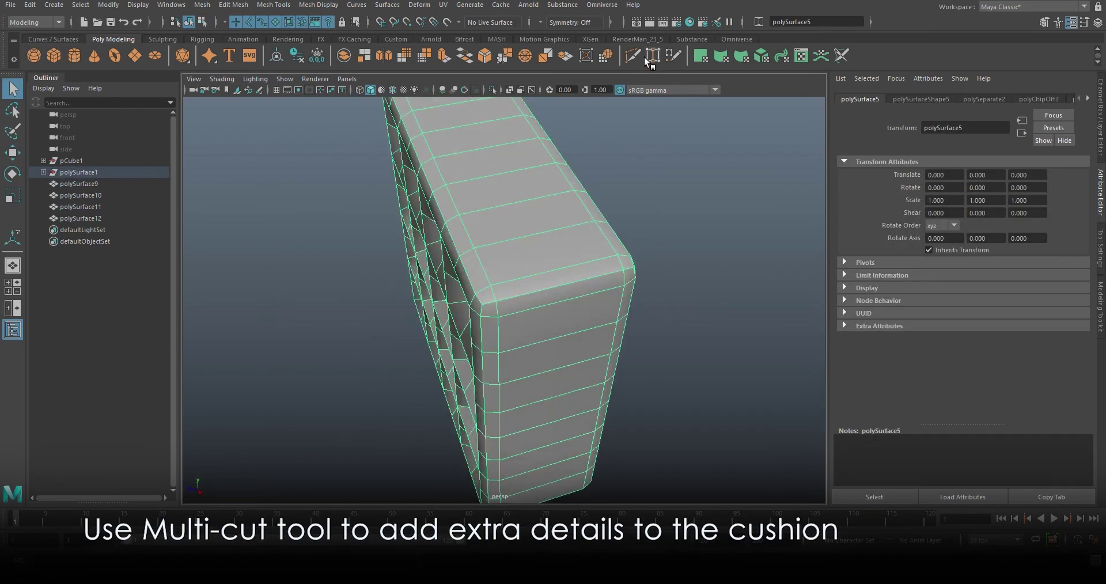
click(633, 55)
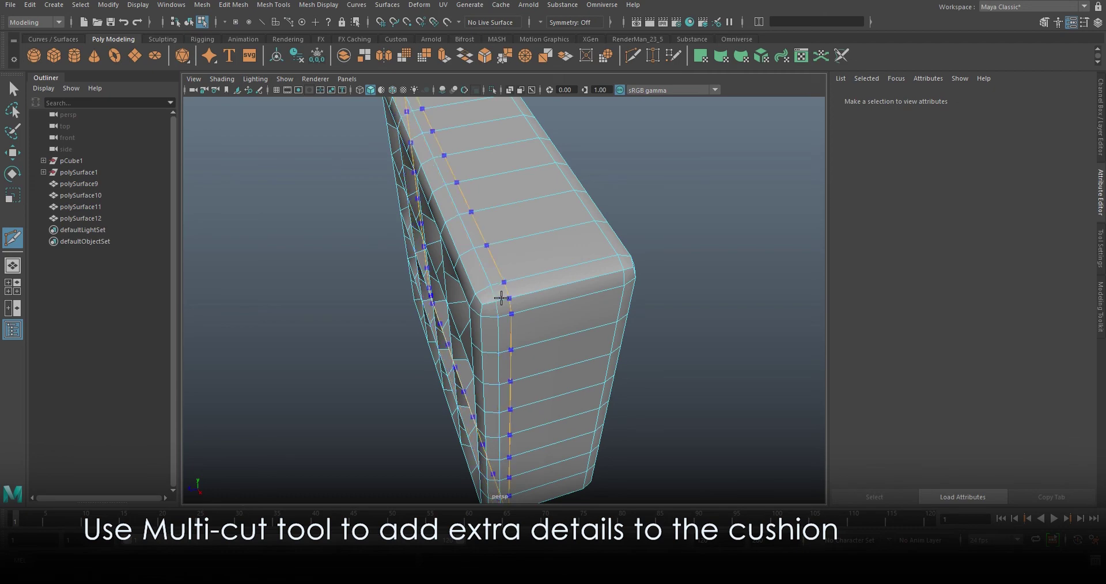
ctrl+click(610, 270)
ctrl+click(501, 296)
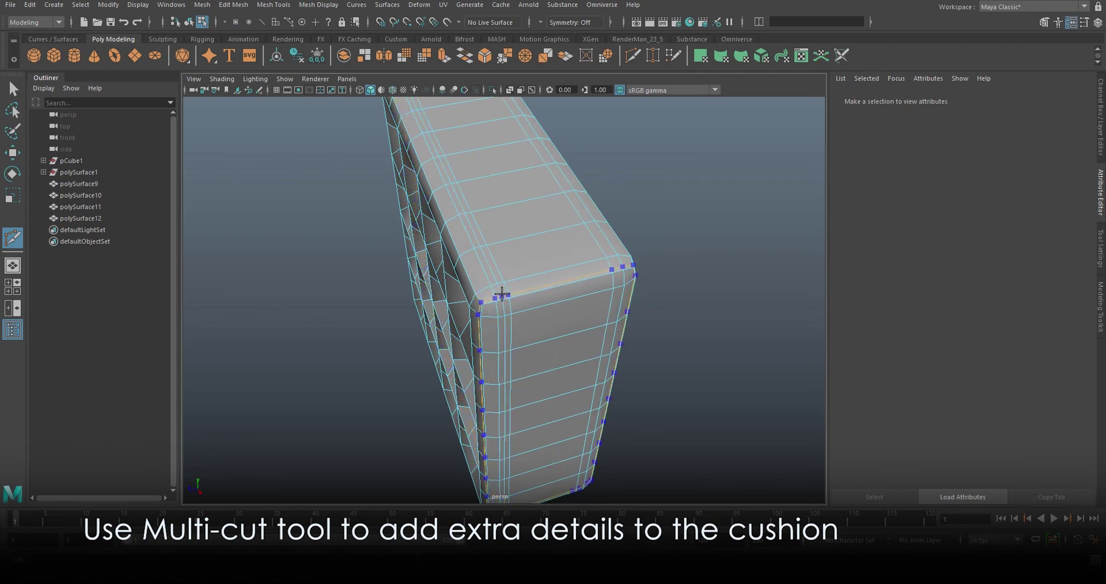
mouse_move(501, 296)
alt+mouse_down()
mouse_move(669, 303)
mouse_move(585, 316)
alt+mouse_up()
key(q)
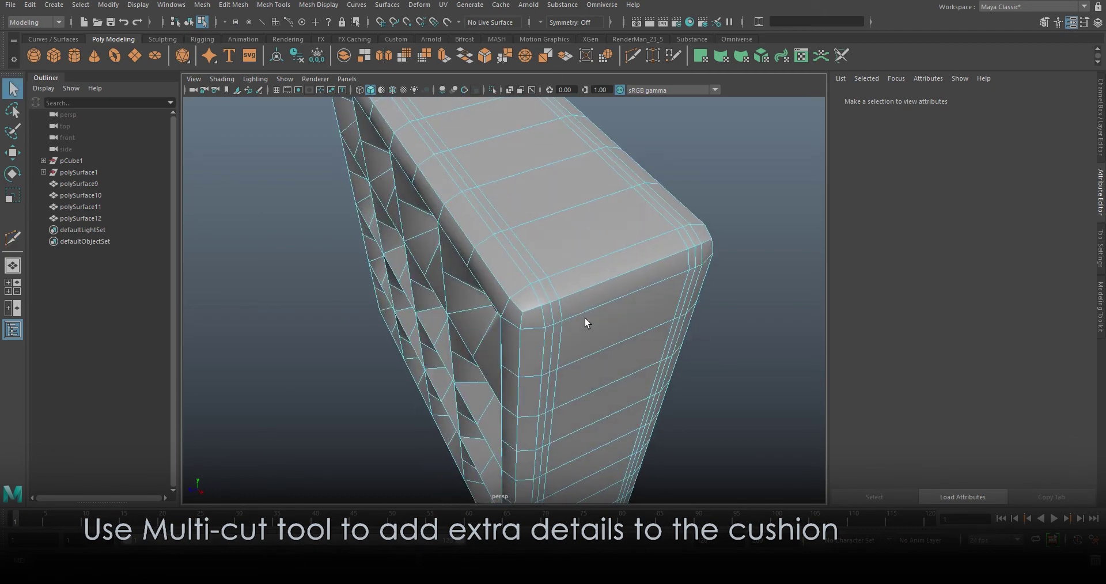
key(F11)
Select the narrow face loop around the cushion rim and extrude it with offset 0.015.
double_click(539, 295)
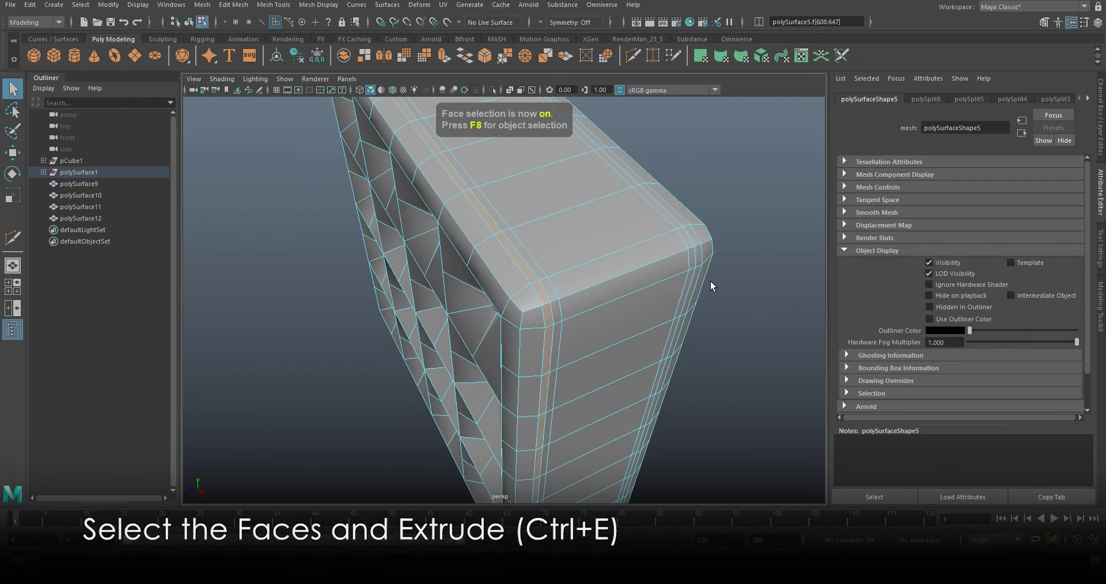
alt+drag(710, 282, 603, 303)
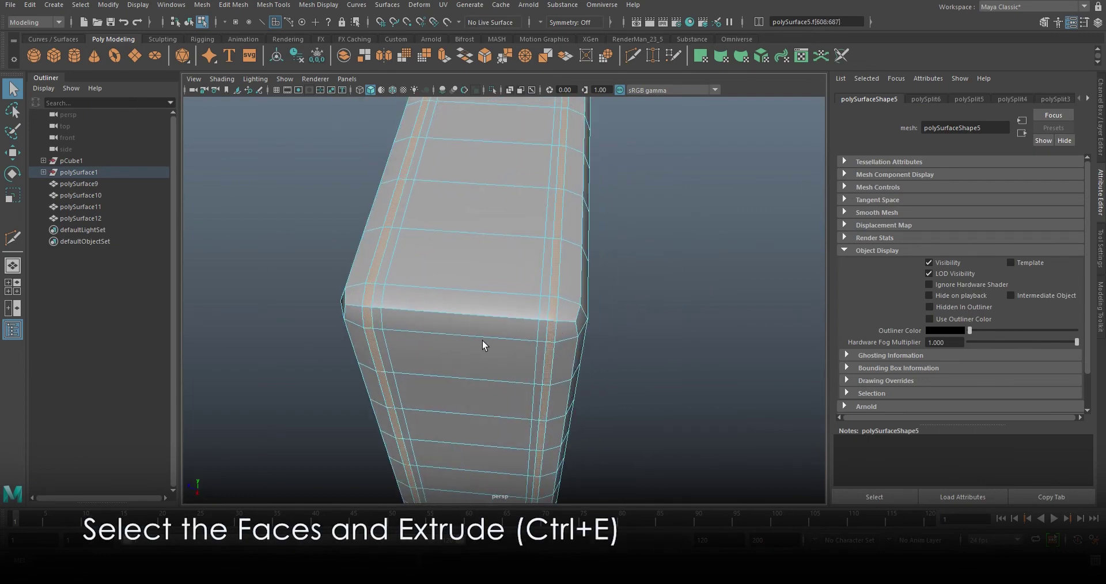
mouse_move(482, 340)
alt+mouse_down()
mouse_move(567, 301)
mouse_move(612, 309)
mouse_move(592, 316)
alt+mouse_up()
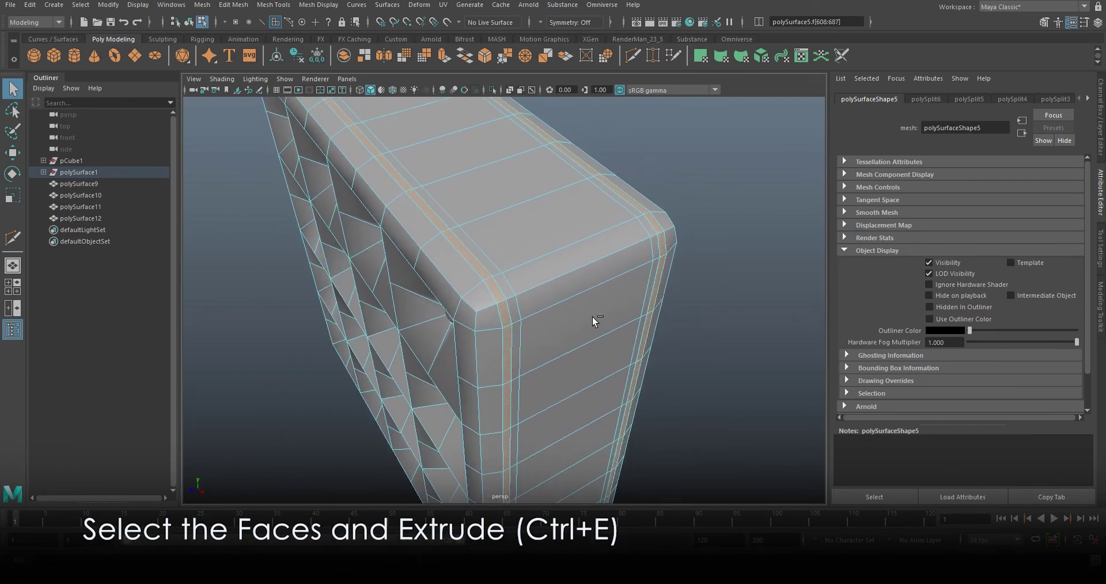
key(ctrl+e)
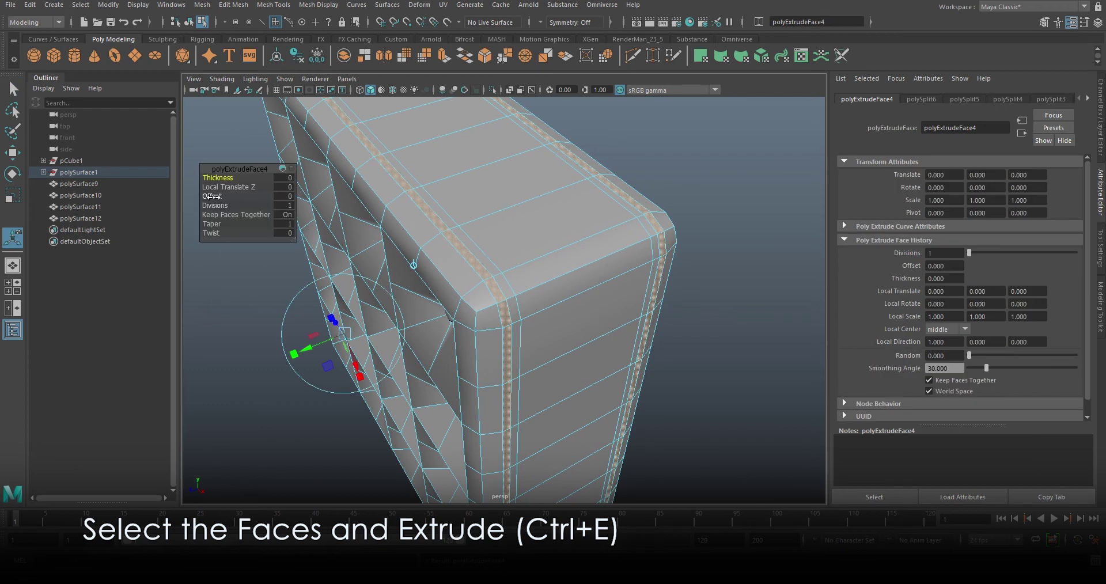
middle_drag(648, 204, 693, 193)
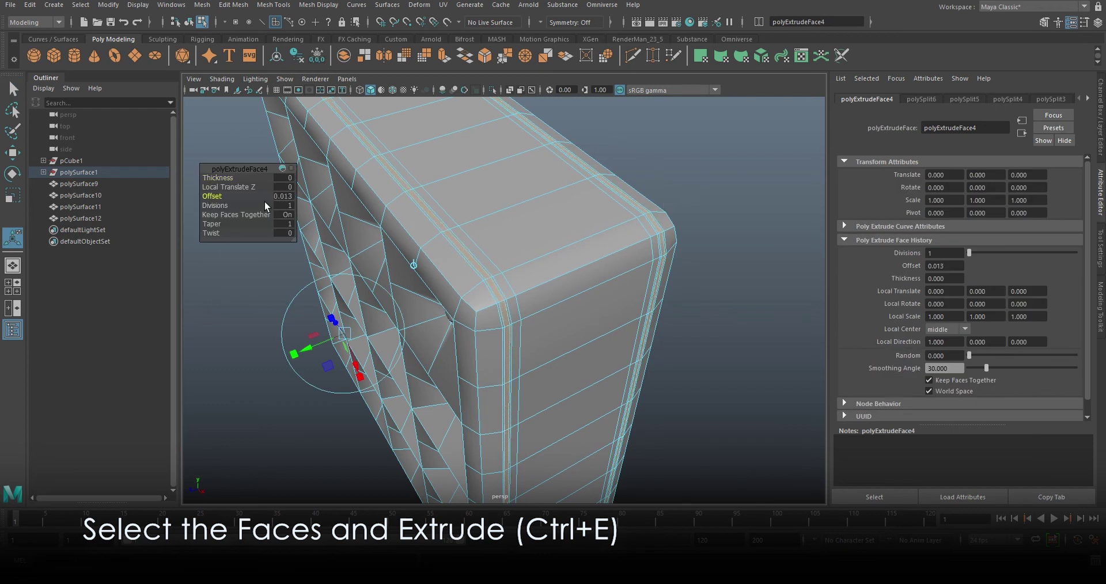
text(0.015)
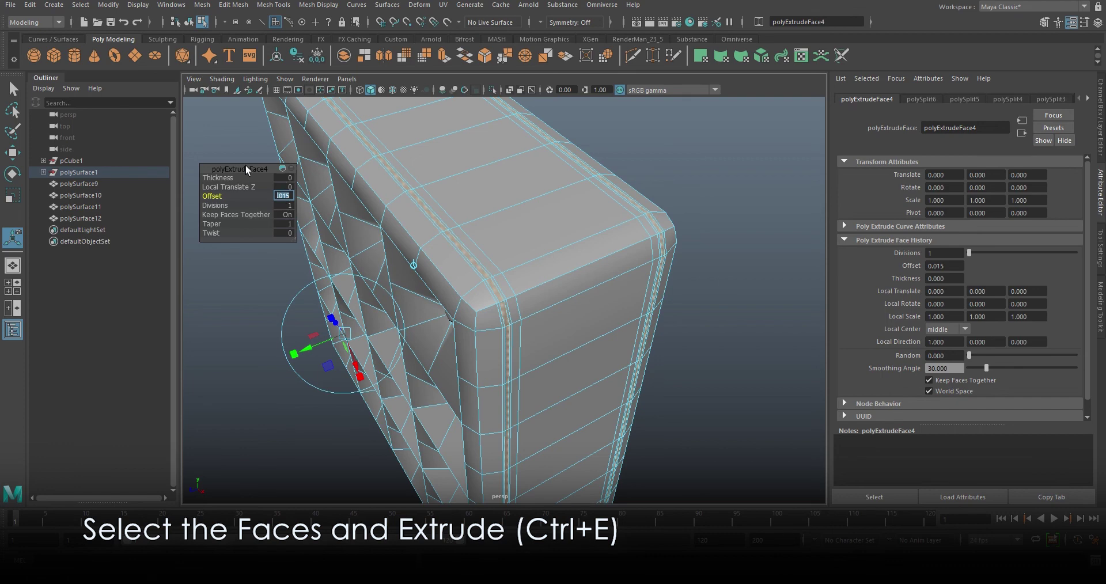
key(Return)
Extrude the strip again with thickness 0.025 to raise the piping band.
key(ctrl+e)
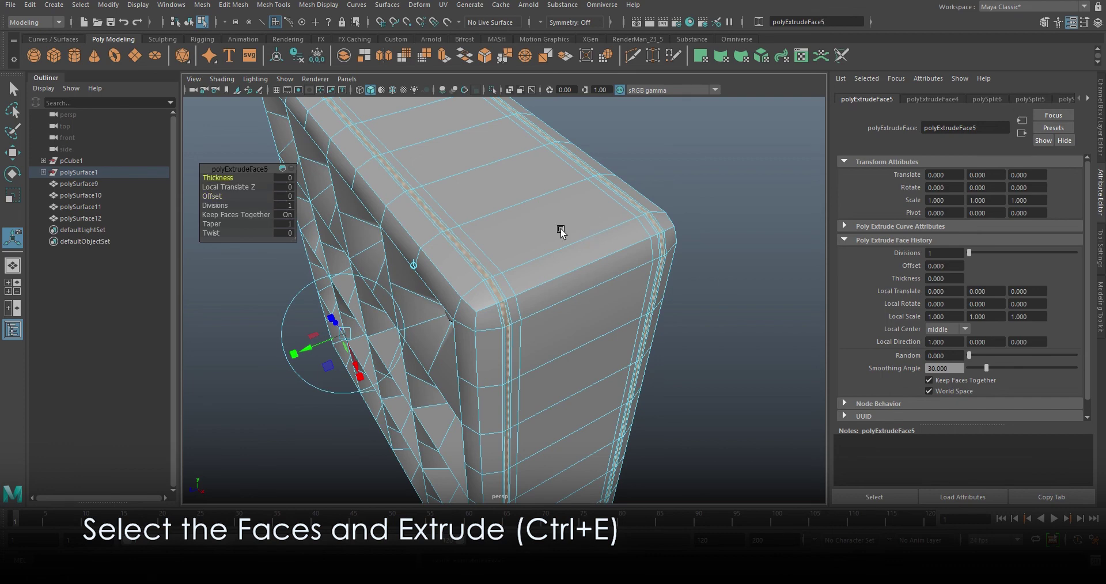
text(.082)
key(Return)
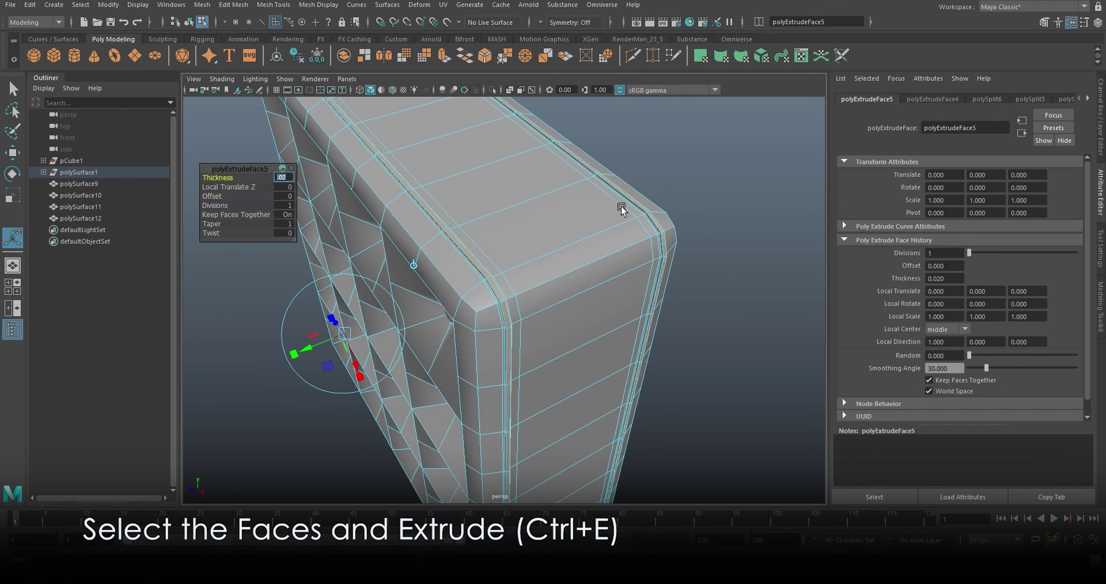
alt+drag(623, 207, 681, 249)
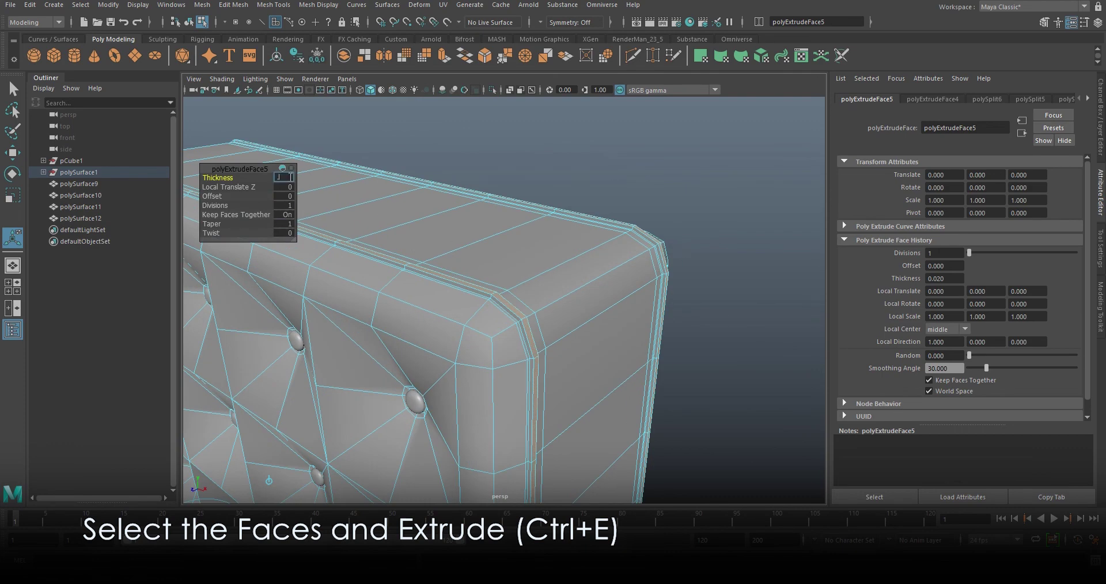
text(025)
key(Return)
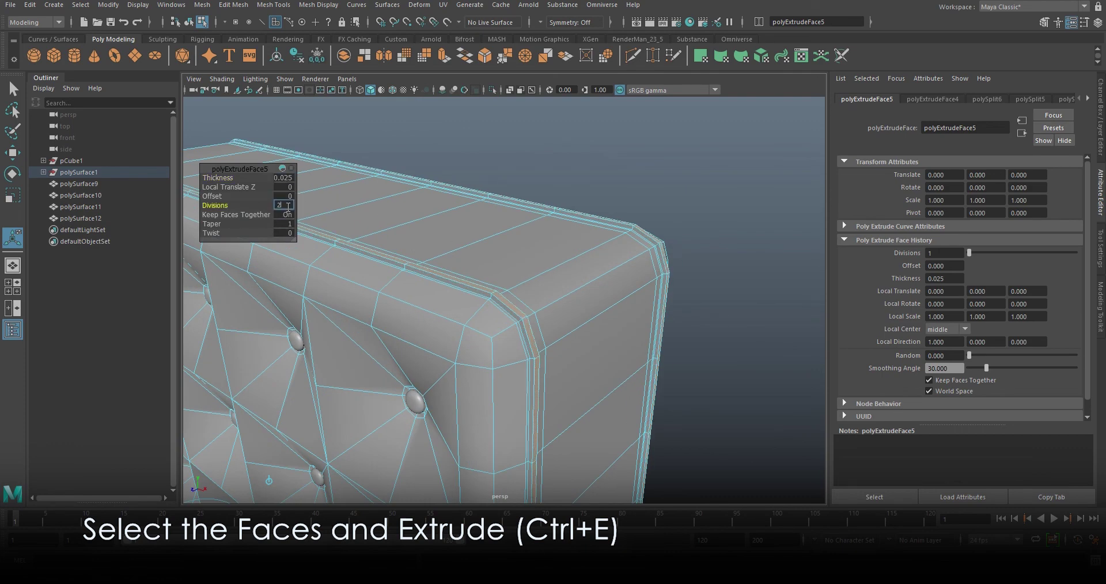
key(Return)
key(F8)
key(3)
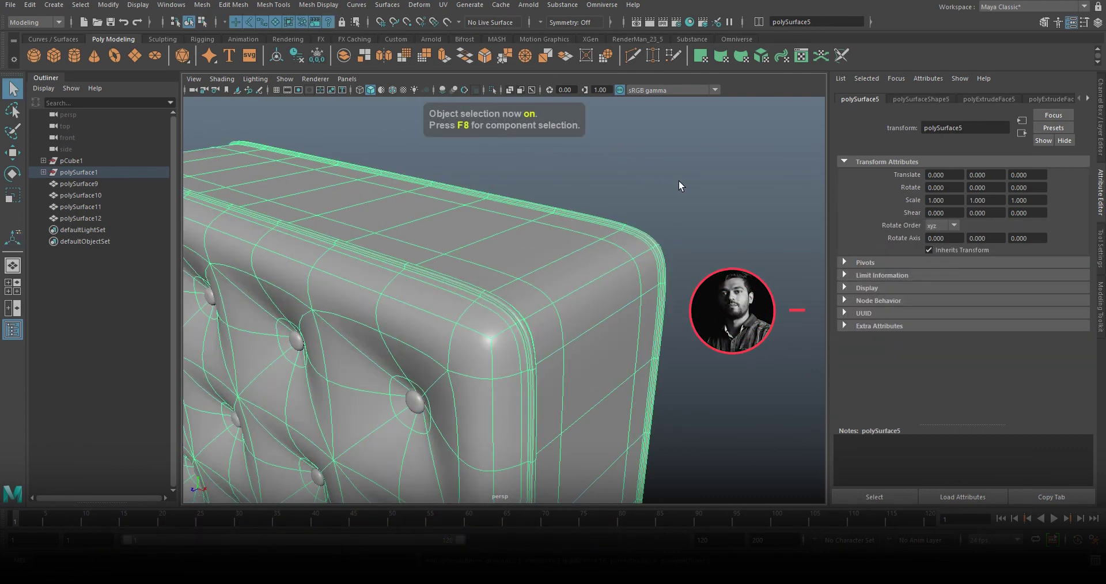
click(681, 183)
scroll(682, 185, down, 5)
mouse_move(682, 185)
alt+mouse_down()
mouse_move(637, 244)
mouse_move(627, 239)
mouse_move(593, 345)
alt+mouse_up()
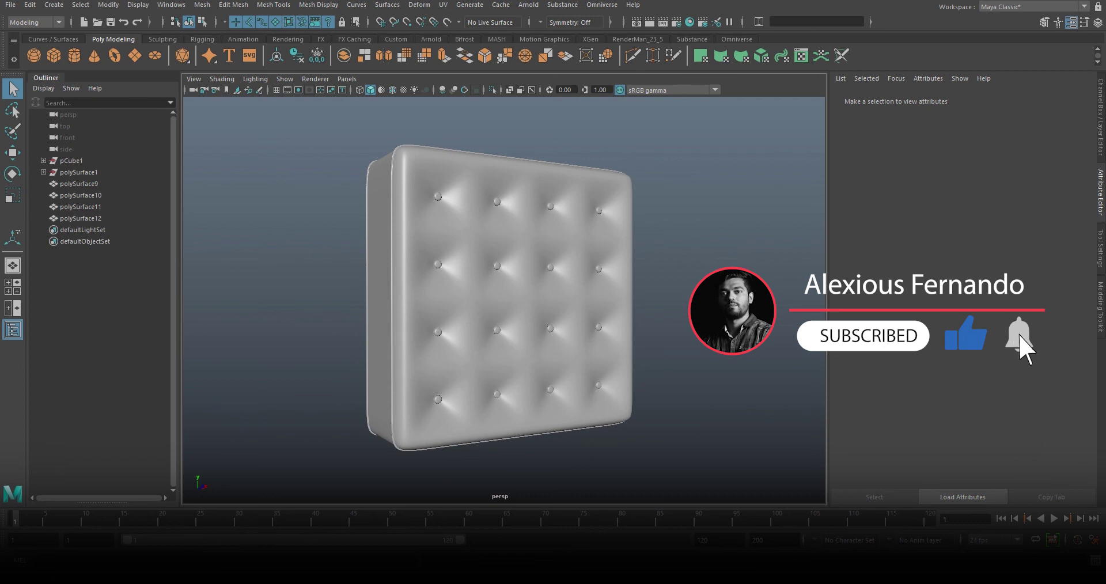